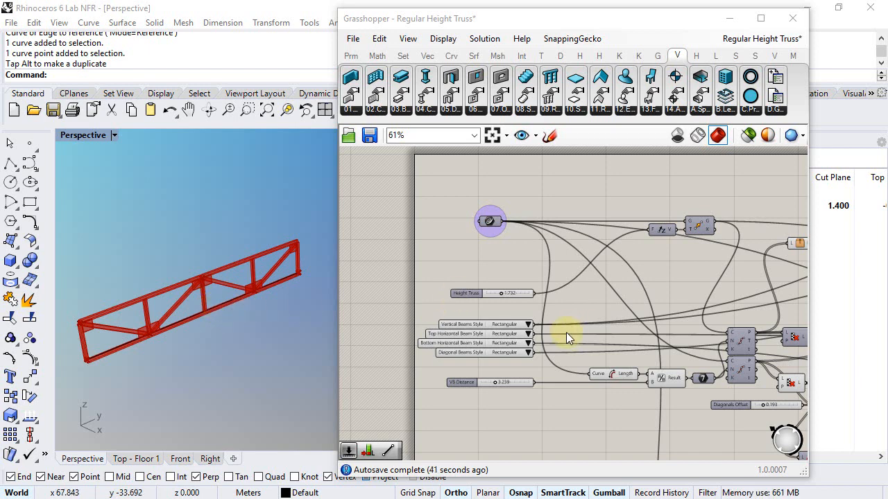
Step: Set Height Truss to 2.182 and VB Distance to 2.730, leaving the Vertical Beams style unchanged
right_click_drag(484, 307, 503, 310)
scroll(503, 309, "up", 3)
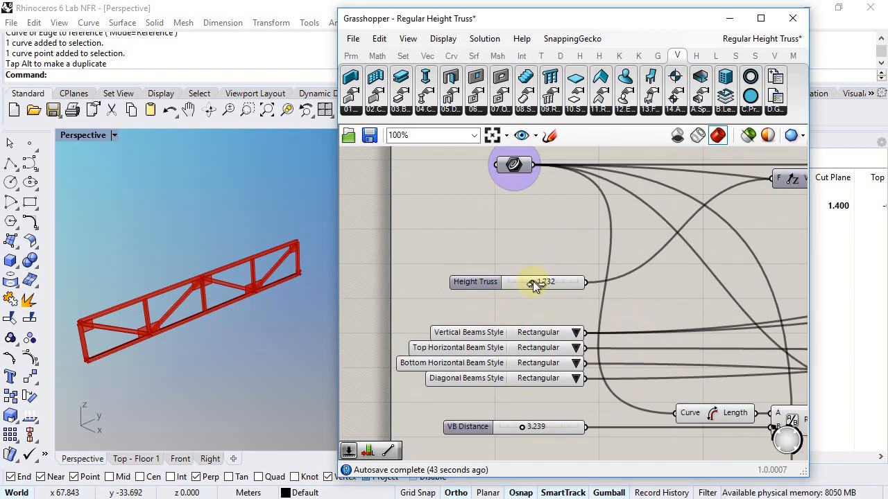
mouse_move(533, 280)
left_mouse_down()
mouse_move(556, 283)
mouse_move(538, 283)
left_mouse_up()
scroll(544, 316, "down", 1)
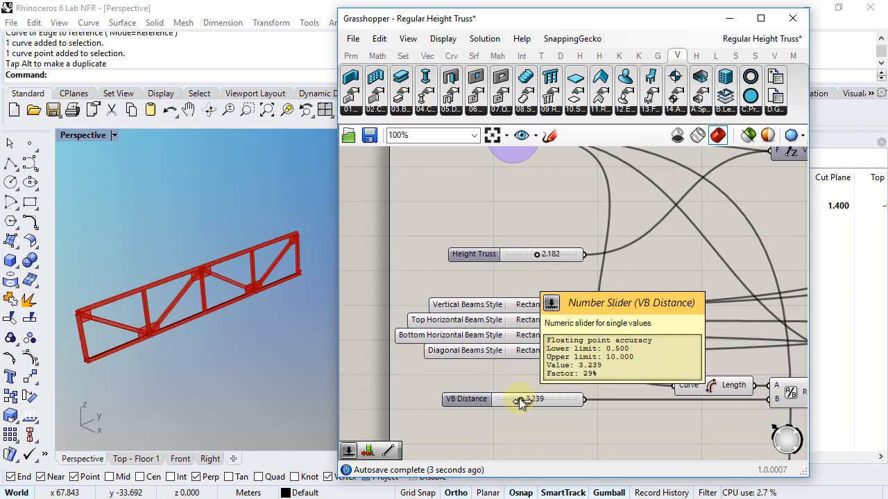
mouse_move(520, 398)
left_mouse_down()
mouse_move(533, 400)
mouse_move(515, 398)
left_mouse_up()
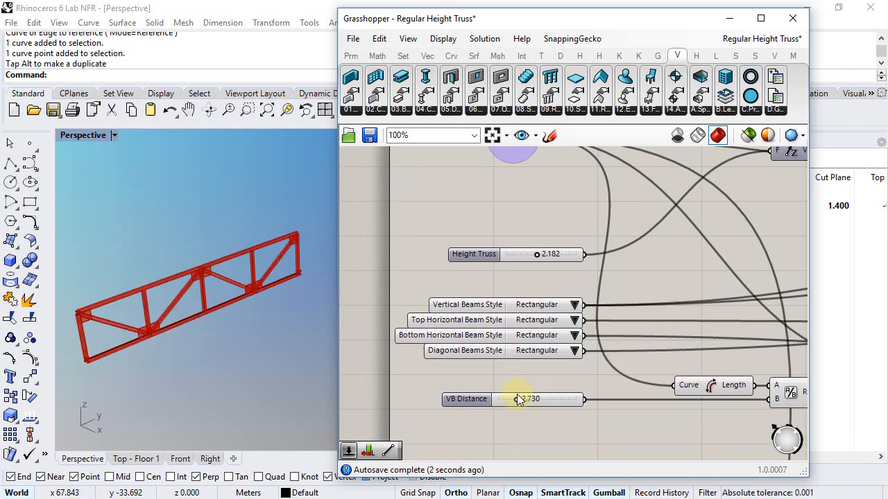
left_click(574, 306)
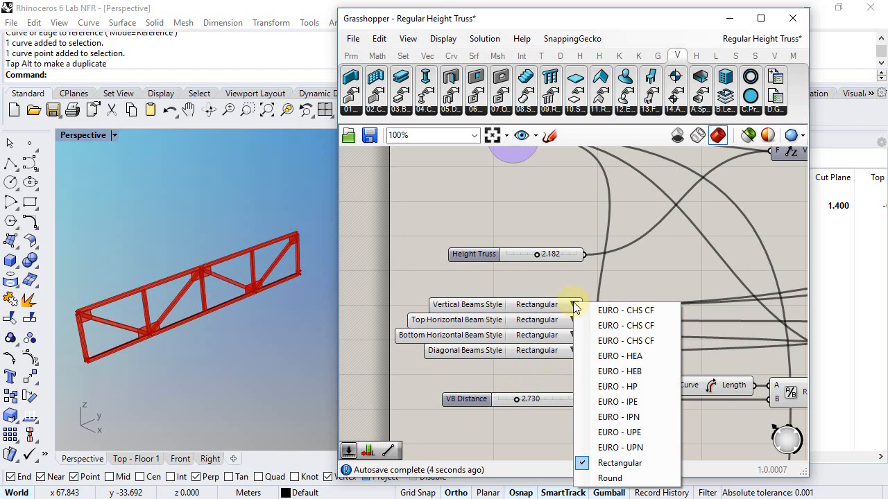
left_click(444, 288)
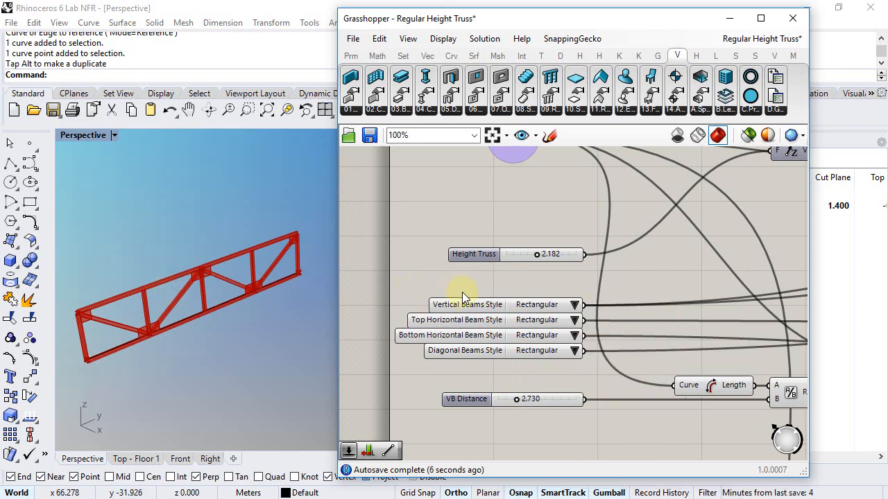
scroll(471, 277, "down", 2)
Step: Preview the Verticals, Diagonal, Horizontal Top, Horizontal Bottom and Plates outputs in turn
right_click_drag(716, 327, 510, 298)
scroll(509, 298, "down", 3)
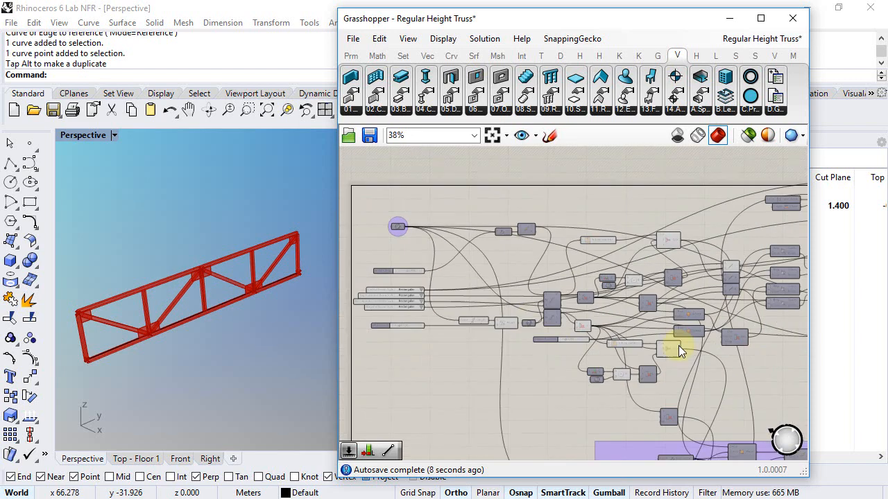
right_click_drag(674, 346, 585, 351)
scroll(617, 263, "up", 3)
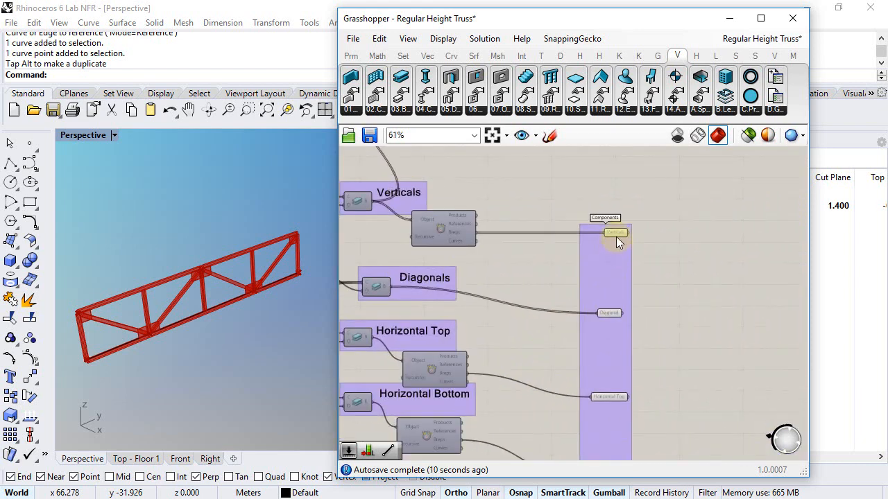
scroll(616, 236, "up", 2)
left_click(614, 230)
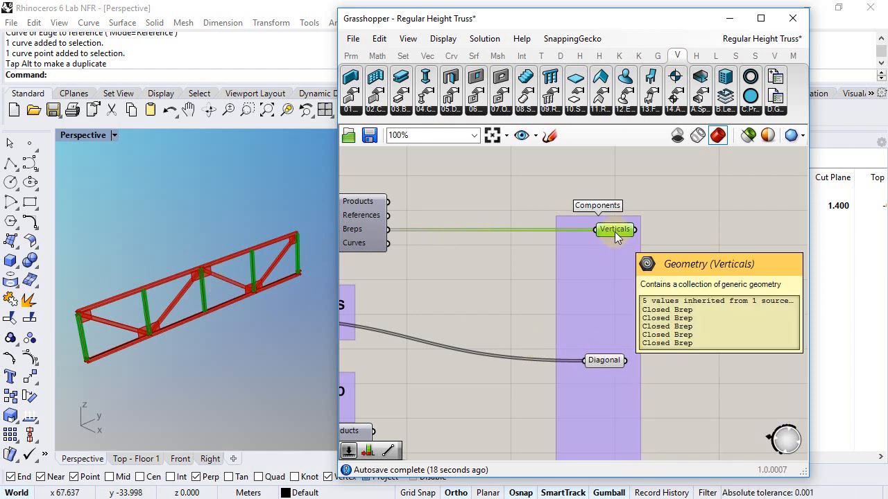
left_click(603, 360)
right_click_drag(610, 396, 613, 317)
left_click(607, 360)
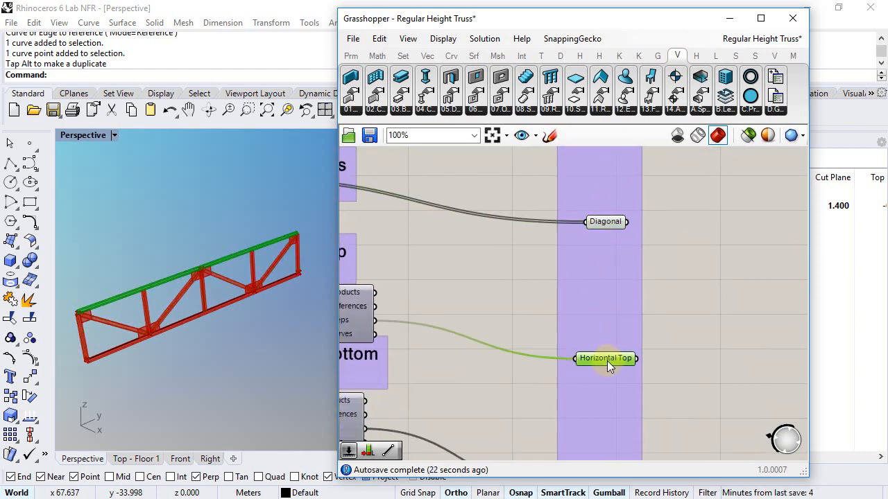
right_click_drag(607, 361, 608, 253)
left_click(599, 356)
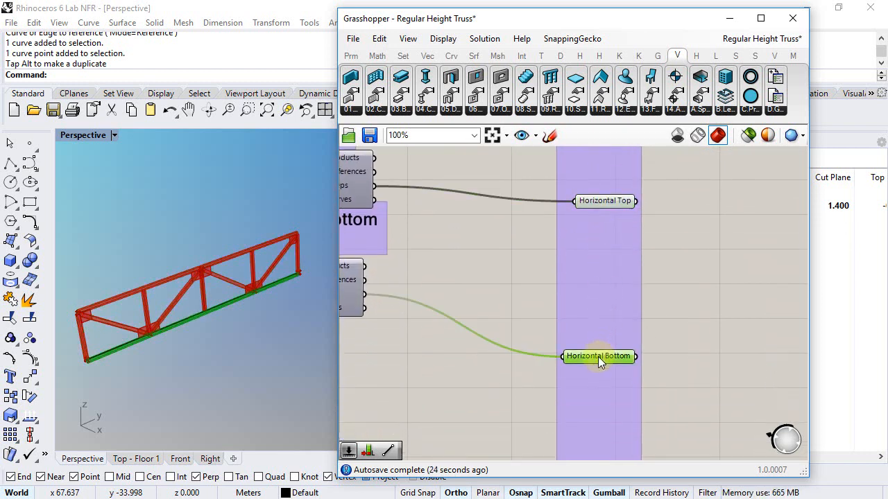
right_click_drag(605, 397, 601, 317)
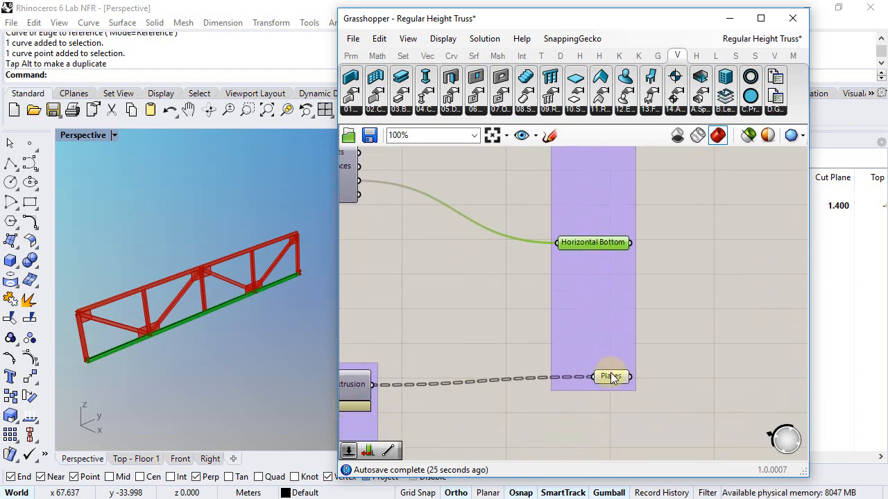
left_click(612, 378)
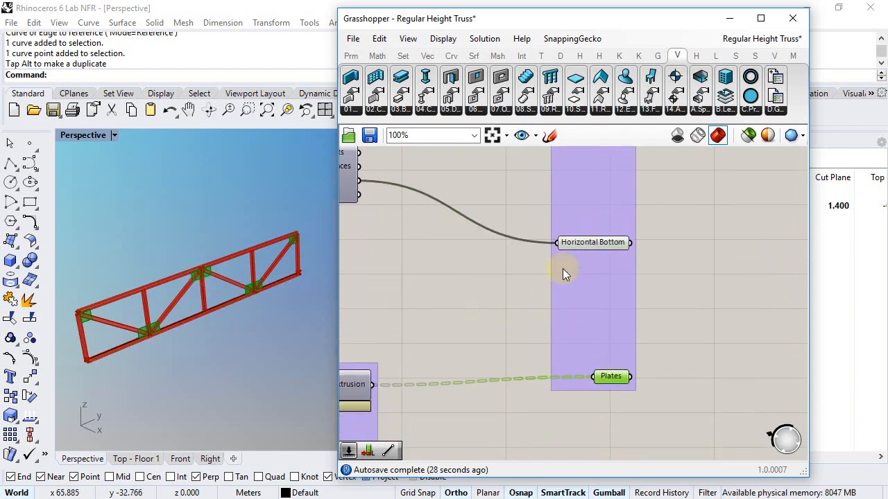
Step: Turn off the Horizontal Bottom preview and save the Regular Height Truss definition
right_click_drag(562, 268, 562, 339)
left_click(572, 323)
right_click(573, 324)
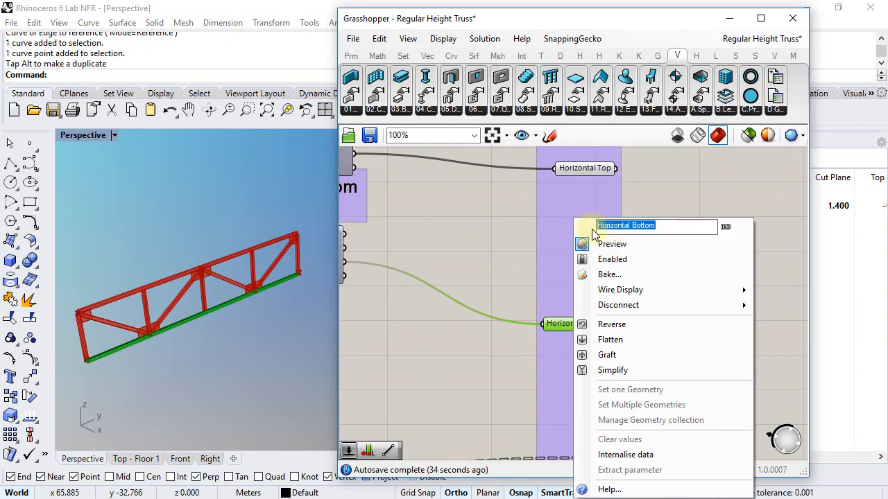
left_click(640, 202)
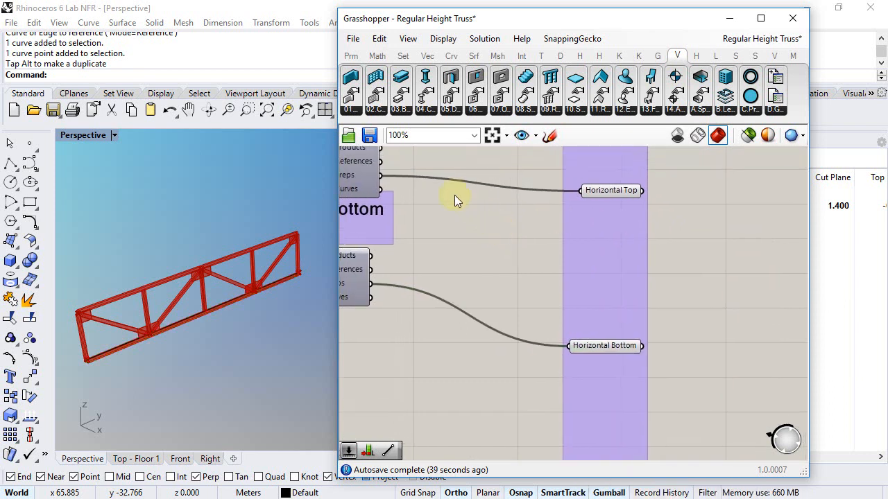
left_click(371, 136)
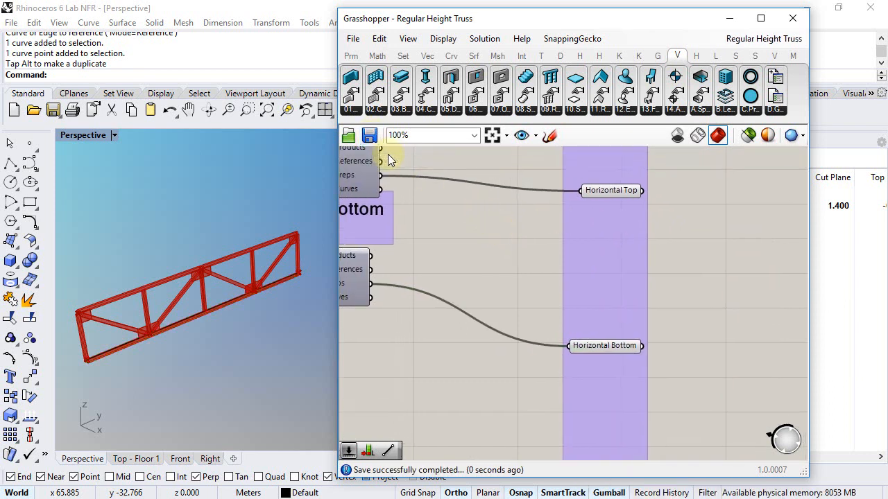
Step: Close Grasshopper and bring up the VisualARQ Beam Styles manager with its New... choices
left_click(793, 18)
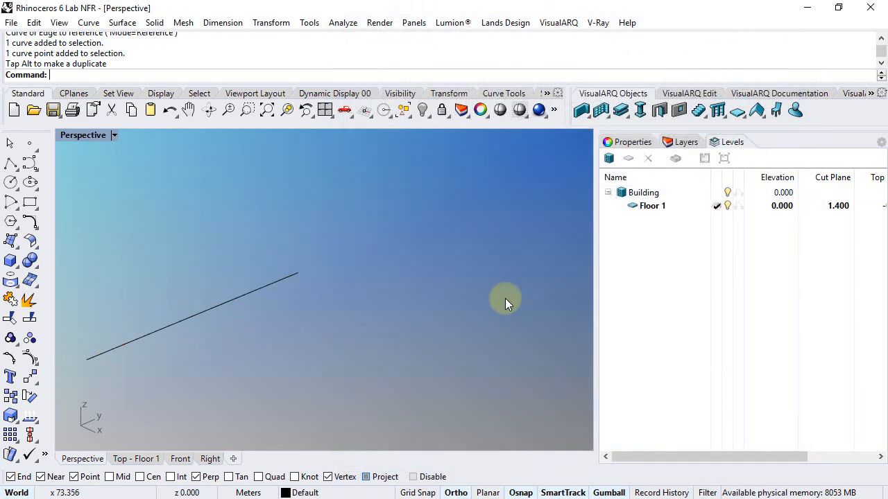
right_click(622, 113)
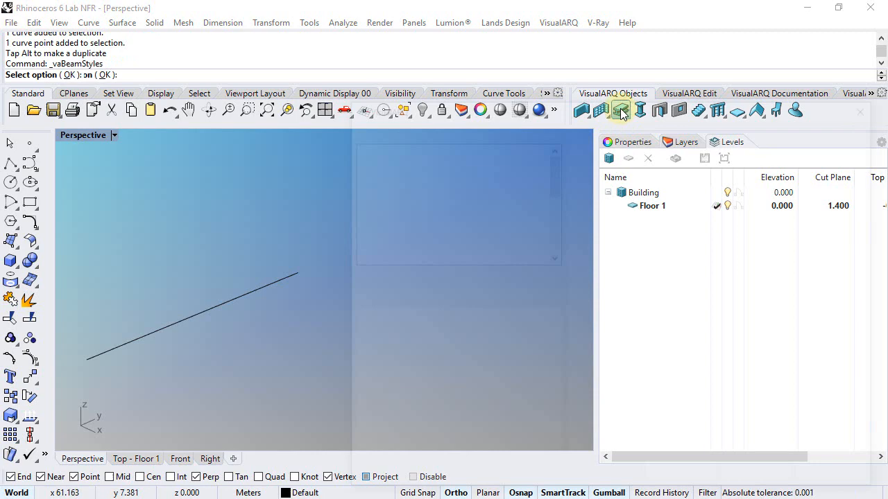
left_click_drag(620, 113, 535, 87)
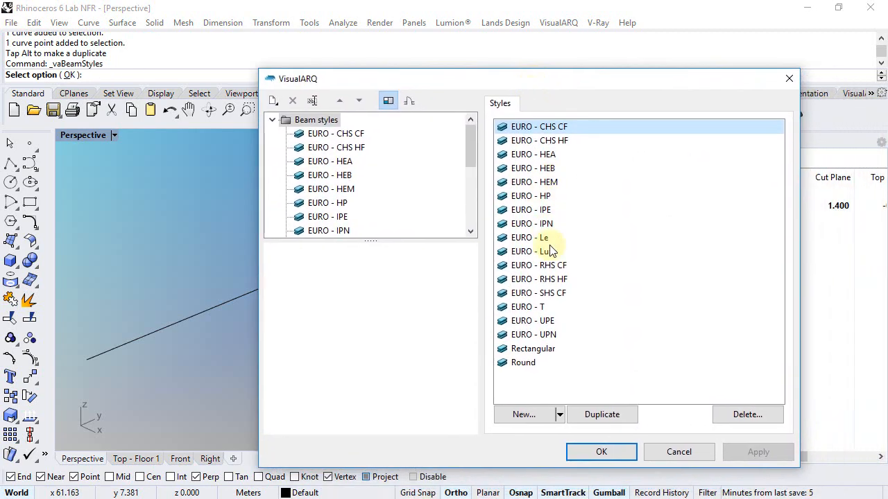
left_click(559, 414)
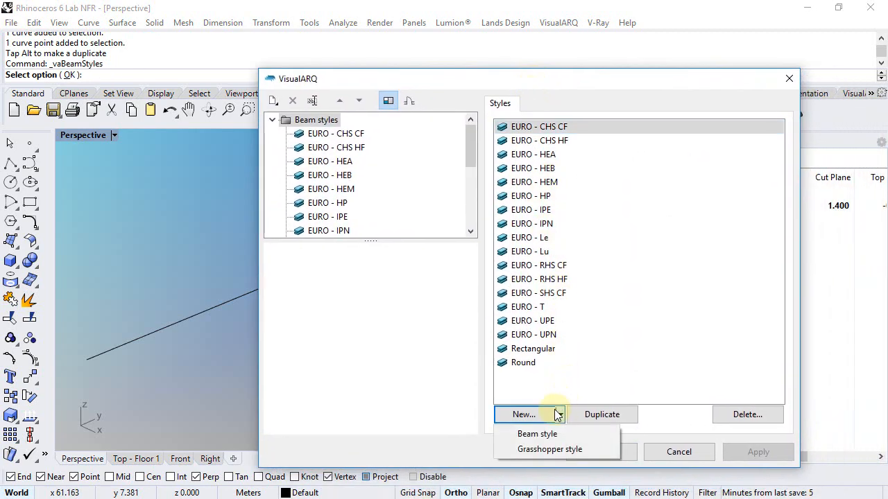
Step: Start a Grasshopper beam style from Regular Height Truss.gh and reach its configuration page
left_click(555, 449)
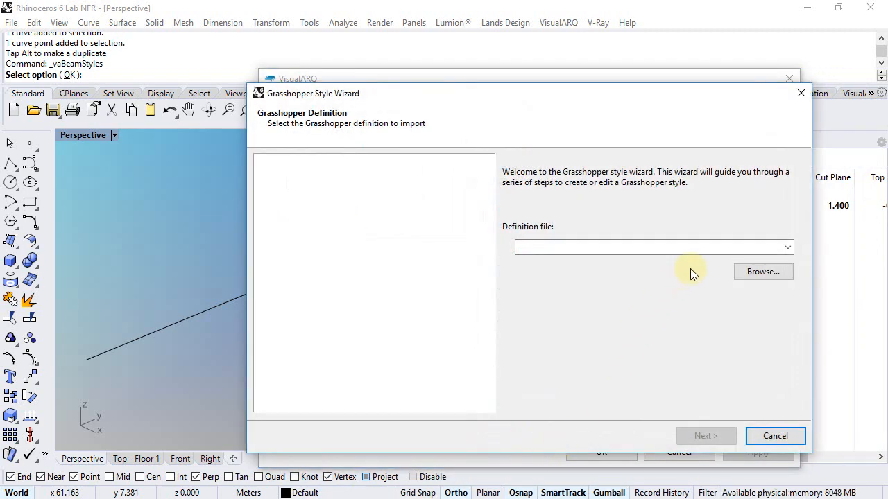
left_click(754, 271)
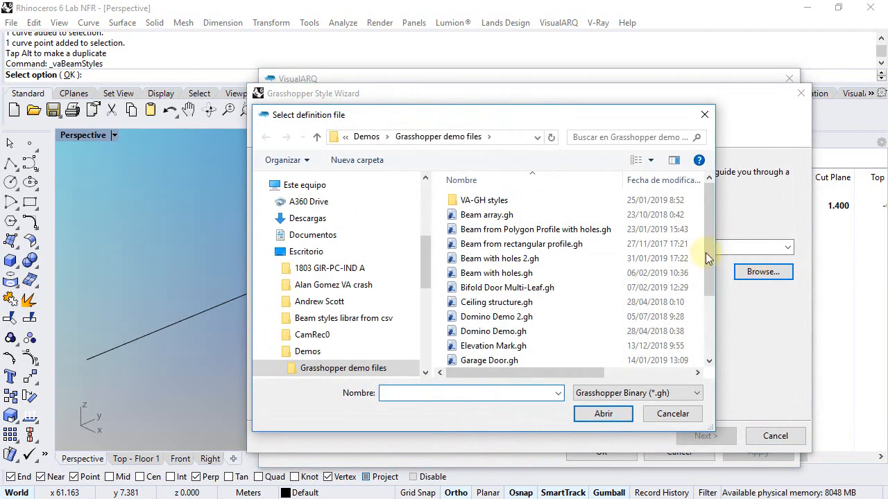
scroll(500, 322, "down", 2)
left_click(495, 359)
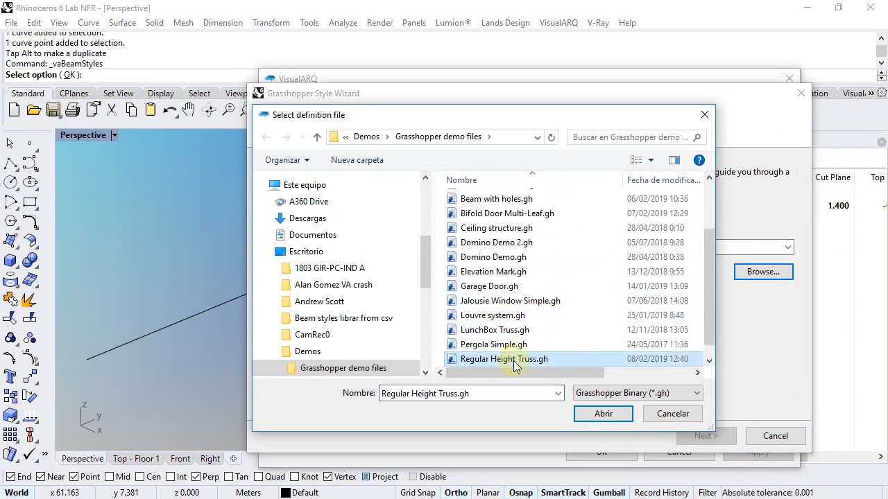
left_click(610, 414)
left_click(711, 434)
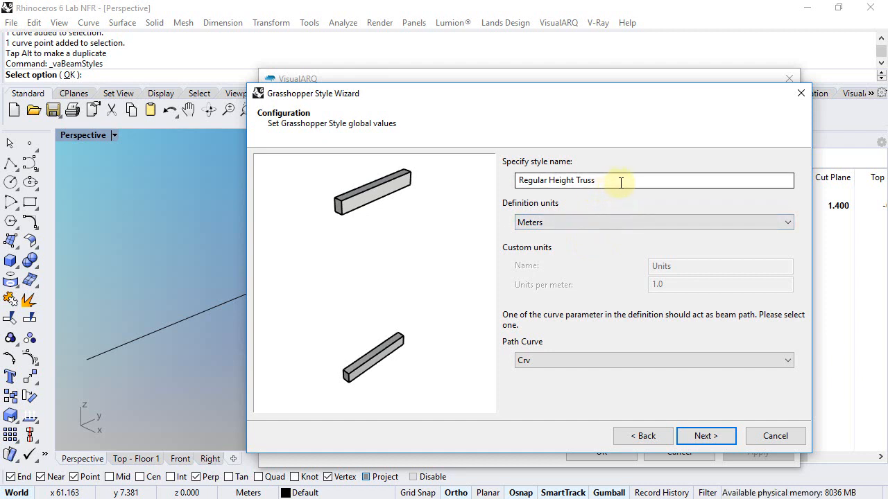
Step: Keep the name Regular Height Truss, meters and path curve Crv, then continue to geometry
left_click_drag(626, 185, 517, 180)
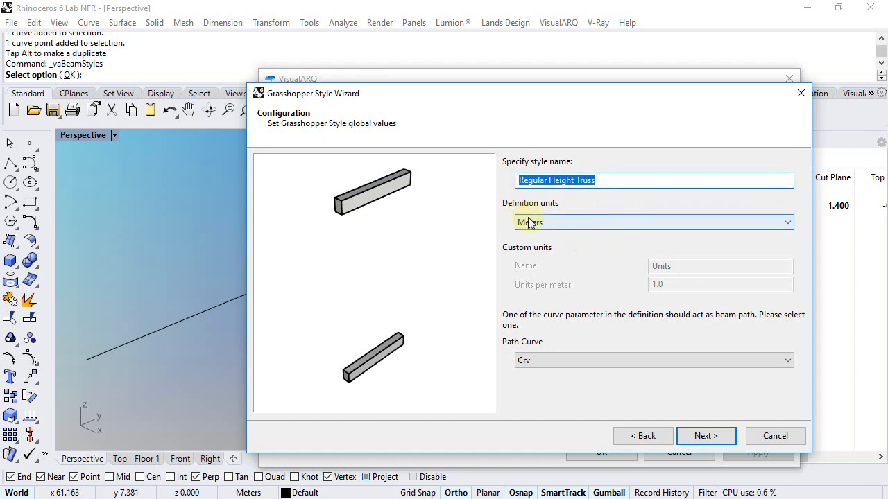
left_click(538, 362)
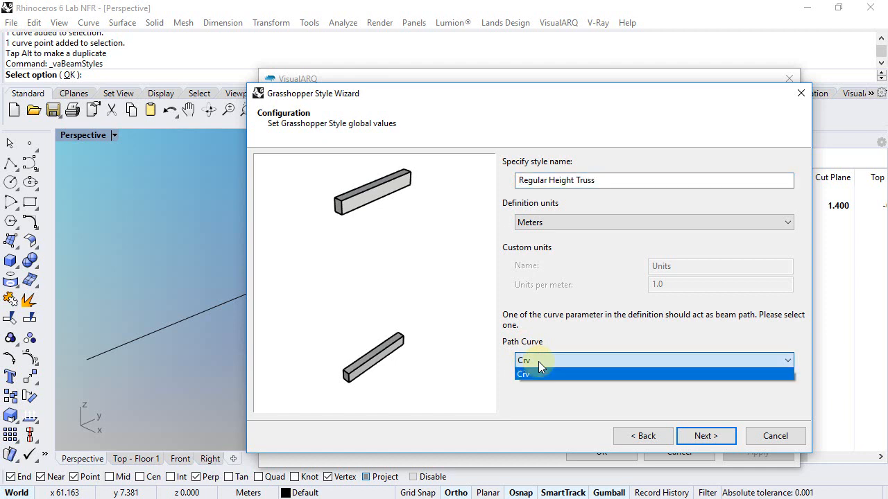
left_click(538, 361)
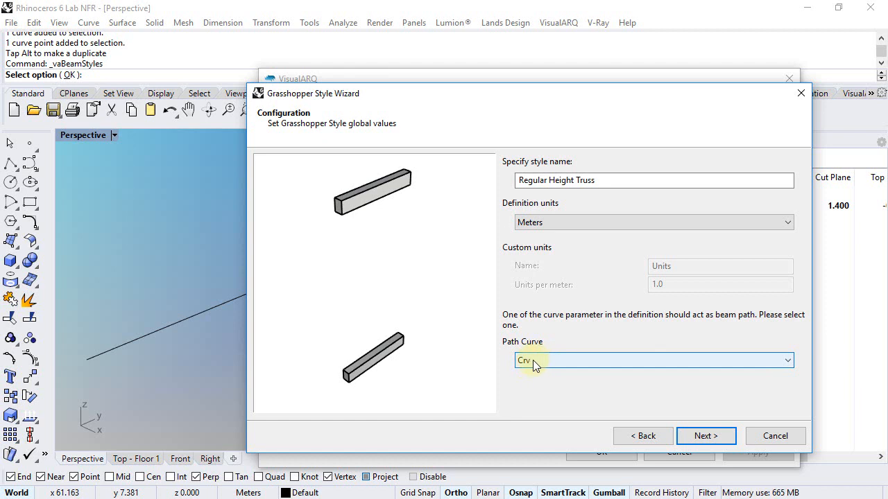
left_click(702, 437)
Step: Keep Horizontal Bottom and Top blocks in the model and continue to the parameters
left_click(531, 194)
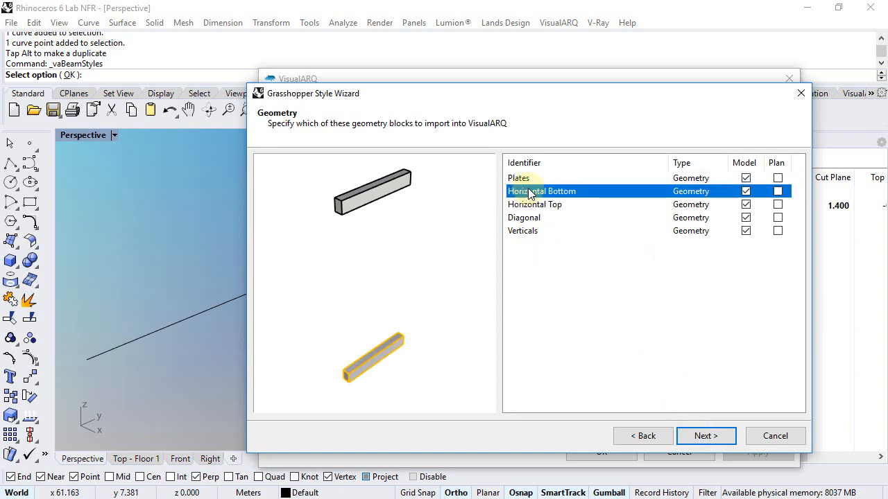
left_click(528, 206)
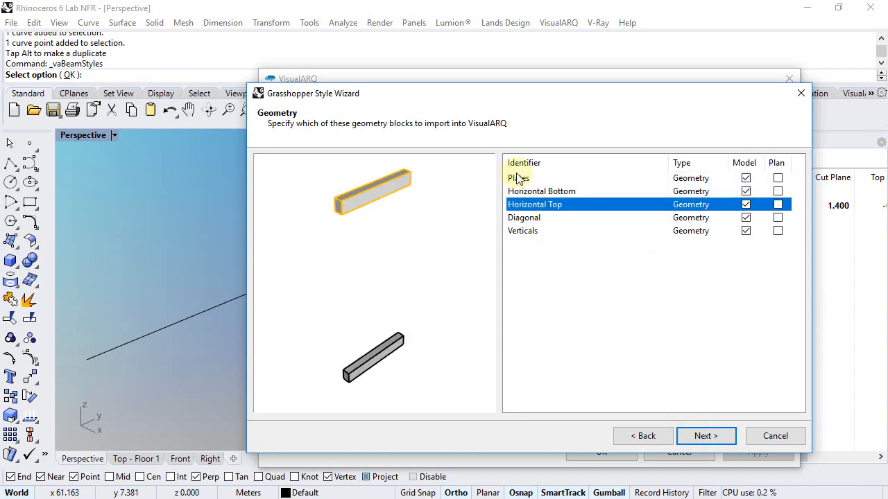
left_click(691, 435)
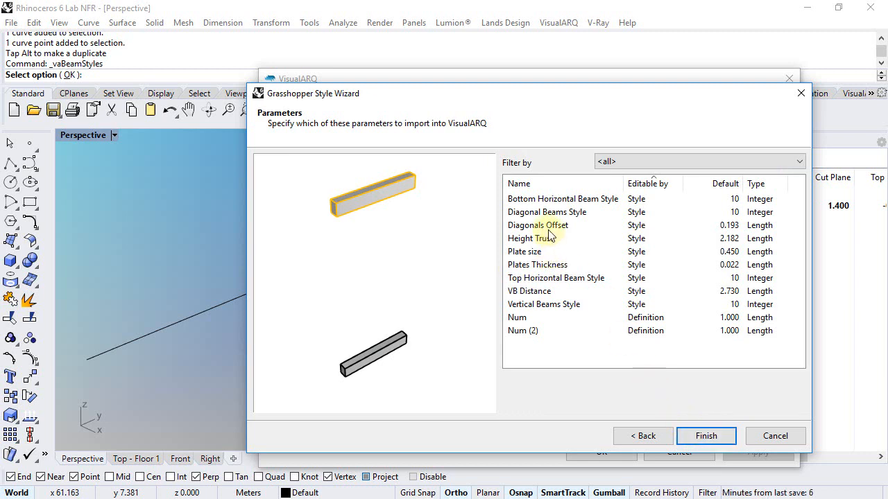
Step: Make VB Distance and Height Truss editable by object, keep Bottom Horizontal by style, and finish the style
left_click(640, 201)
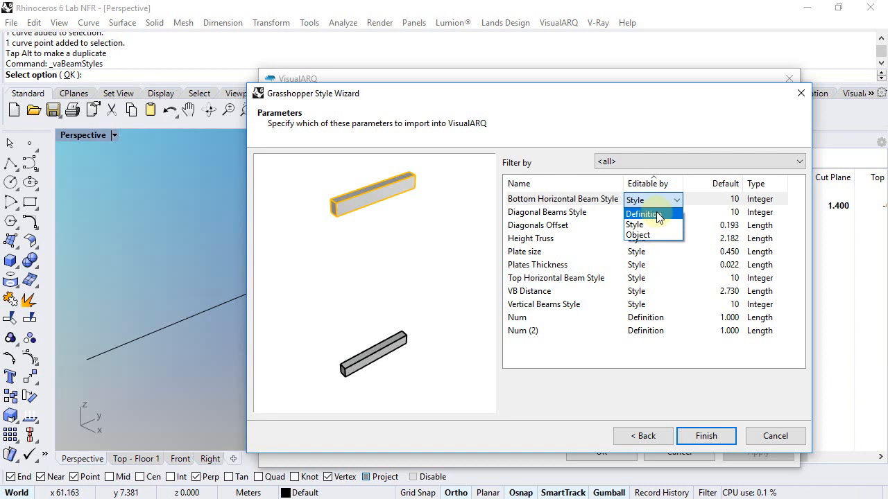
left_click(650, 200)
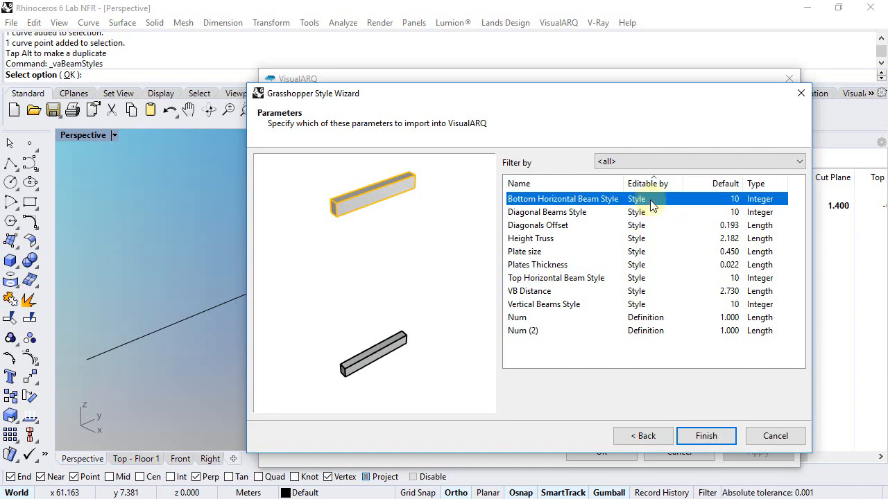
left_click(629, 295)
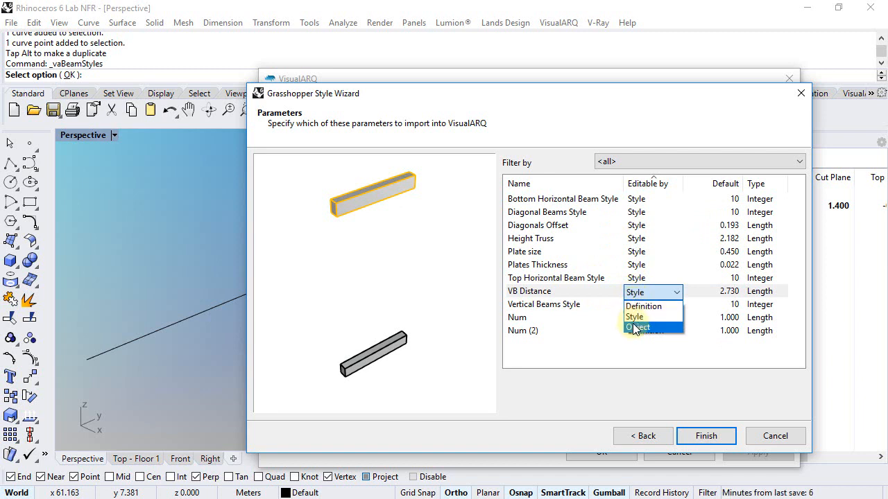
left_click(635, 328)
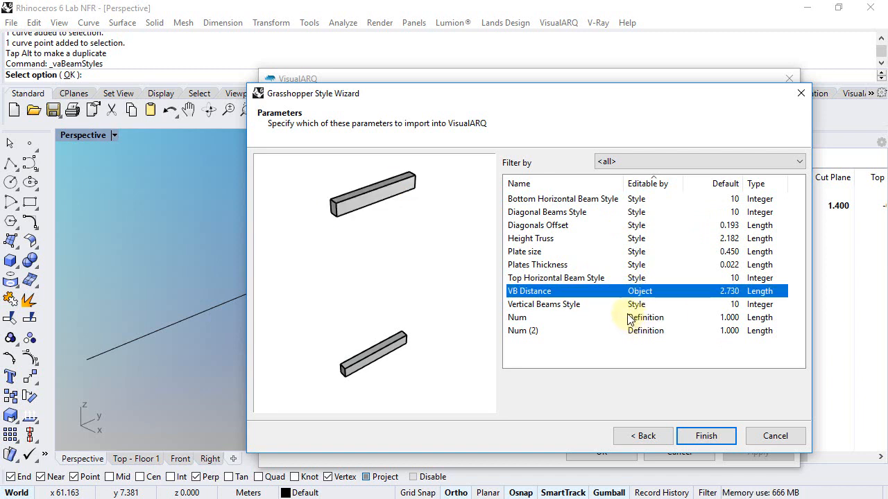
left_click(636, 239)
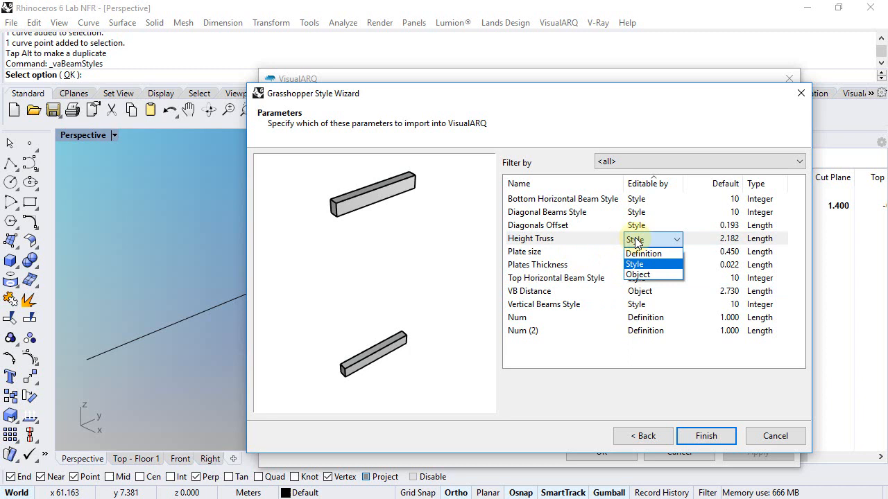
left_click(643, 275)
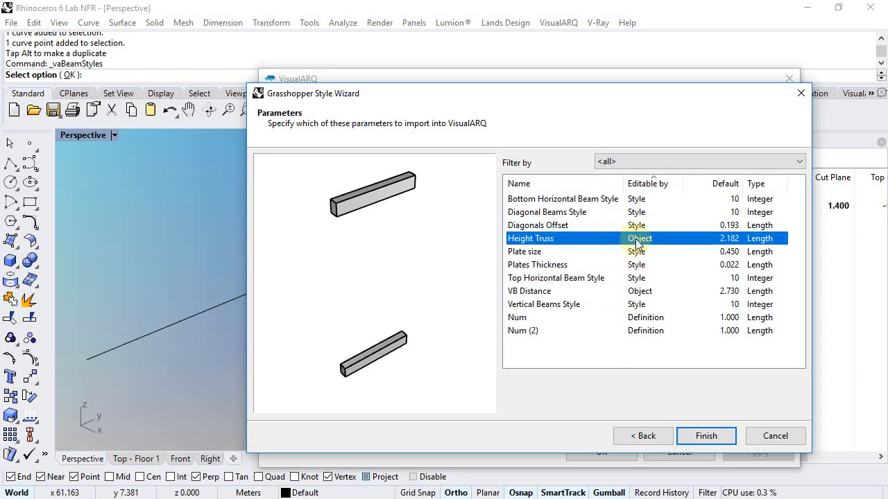
left_click(706, 435)
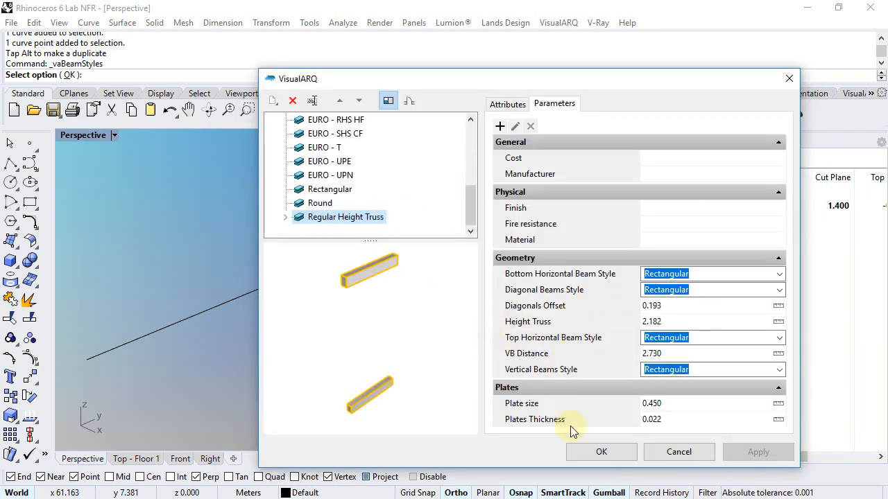
mouse_move(468, 215)
left_mouse_down()
mouse_move(474, 139)
mouse_move(467, 216)
left_mouse_up()
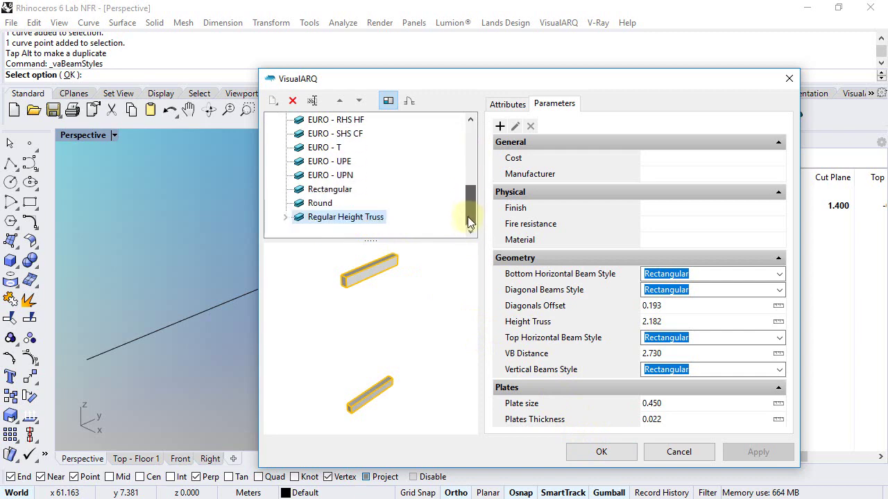
Step: Confirm the Beam Styles dialog with the new Regular Height Truss style
left_click(601, 452)
scroll(316, 295, "down", 5)
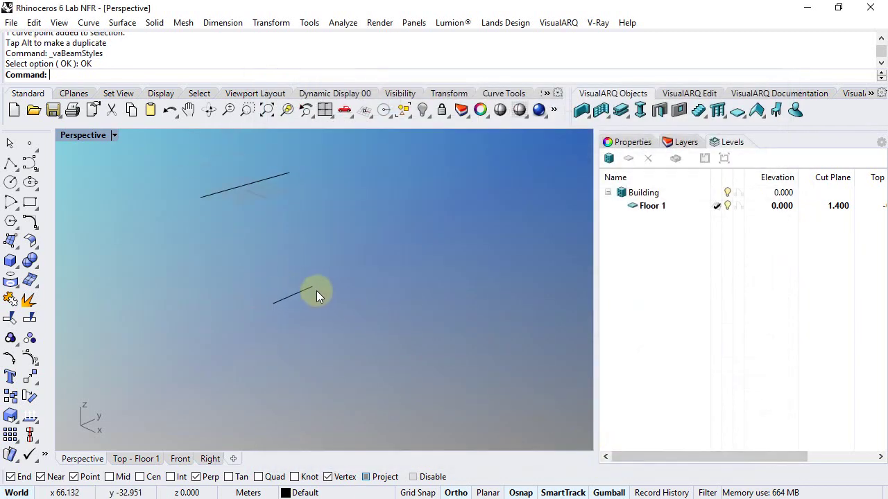
Step: Place a multi-span Regular Height Truss beam by three points in the viewport and select it
left_click(621, 111)
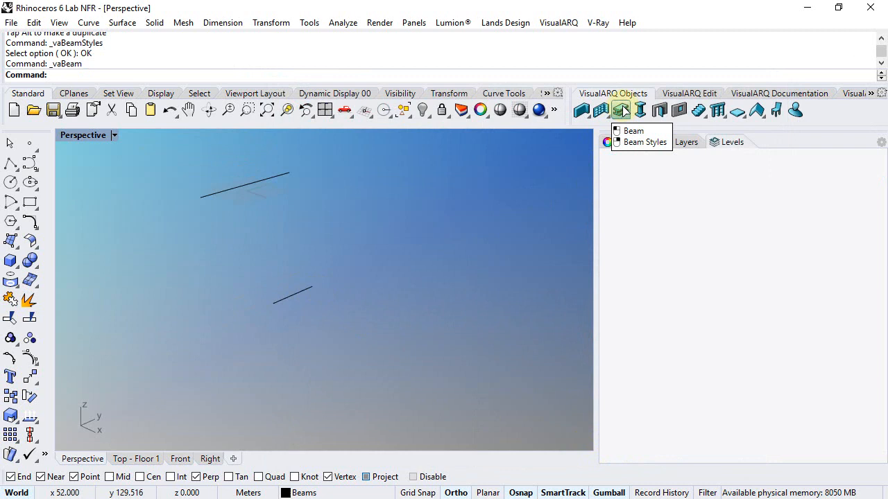
left_click(789, 206)
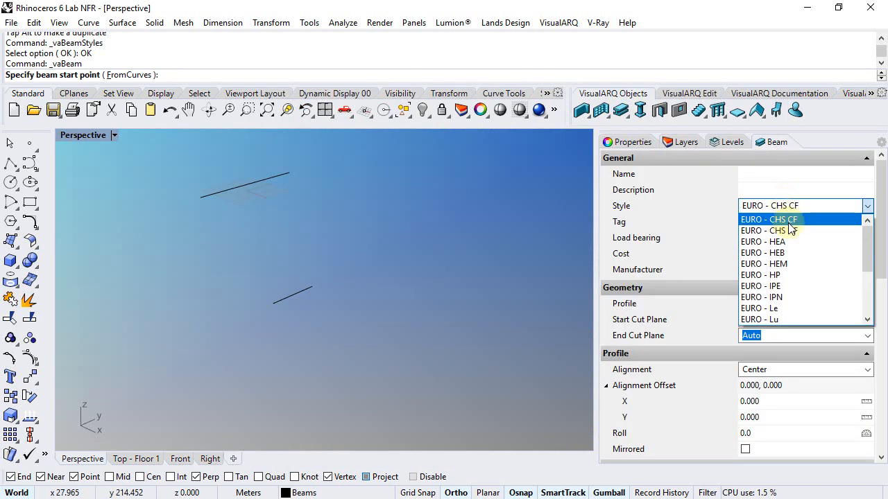
scroll(784, 220, "down", 2)
scroll(784, 227, "down", 1)
left_click(783, 308)
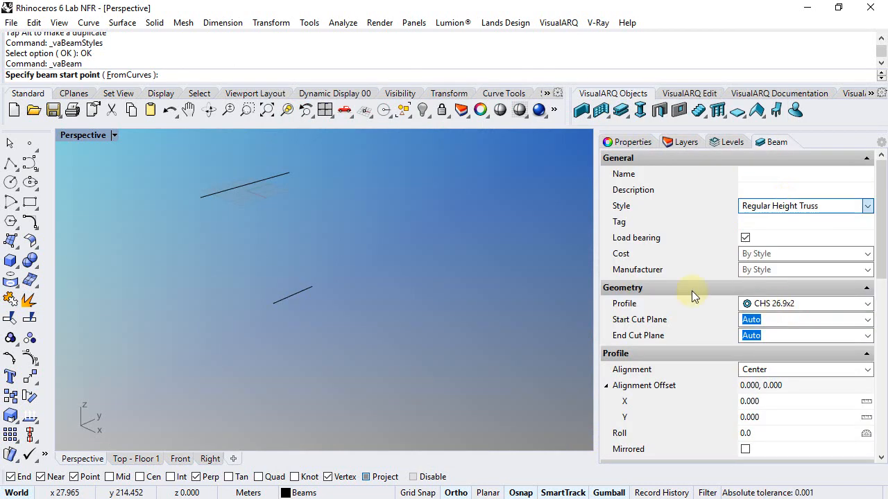
left_click(285, 354)
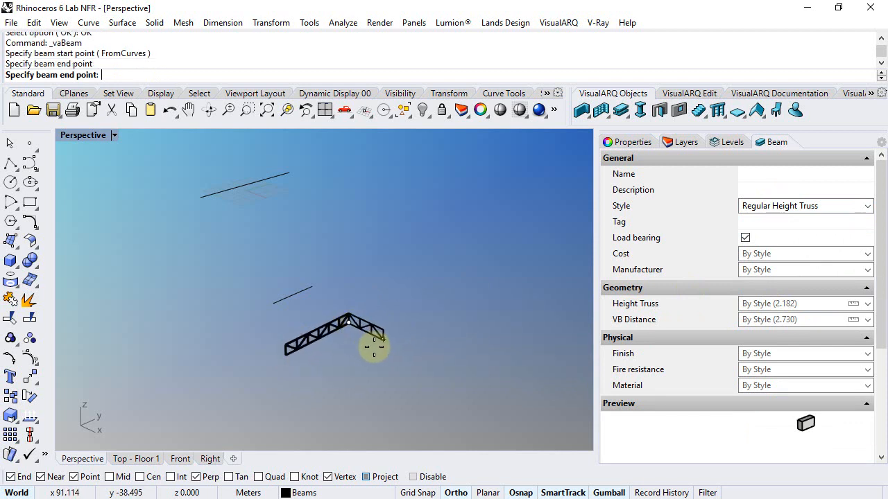
left_click(384, 340)
left_click(418, 323)
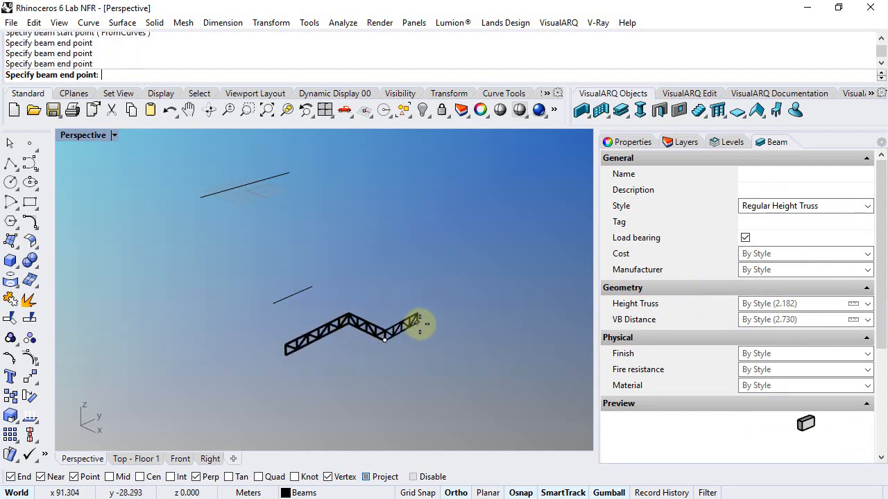
key("Return")
key("Return")
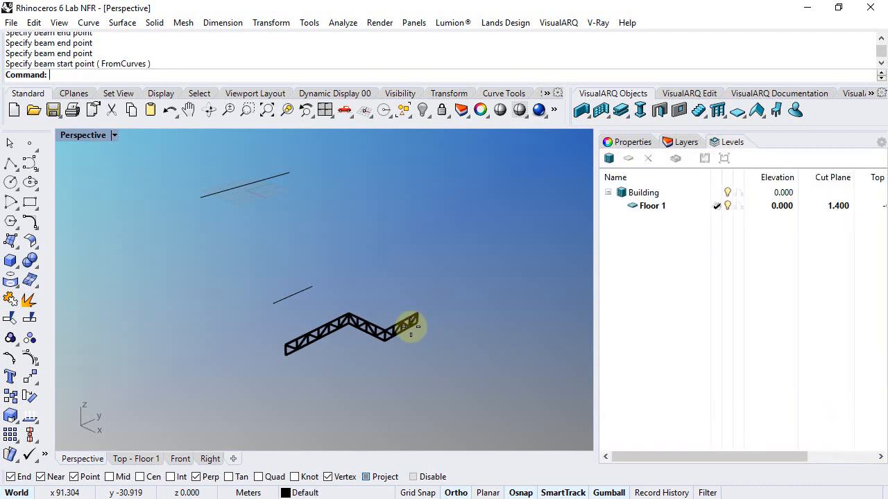
left_click(412, 323)
Step: In the beam Properties, set Height Truss to 3.000 and VB Distance to 2.000, then deselect
left_click(634, 142)
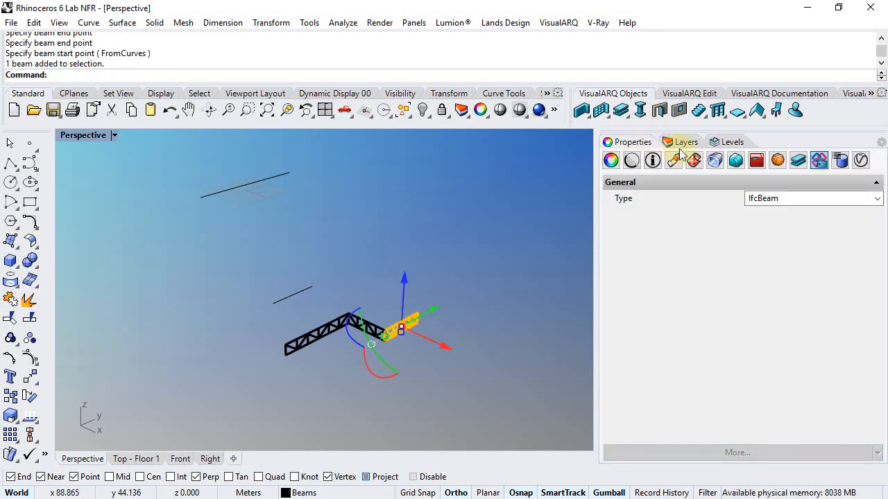
left_click(798, 160)
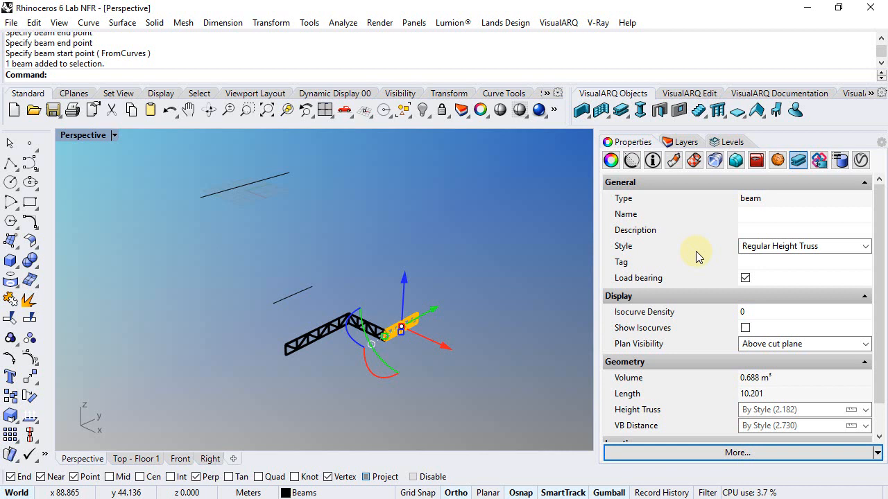
scroll(416, 337, "up", 3)
scroll(358, 317, "up", 2)
scroll(359, 317, "up", 2)
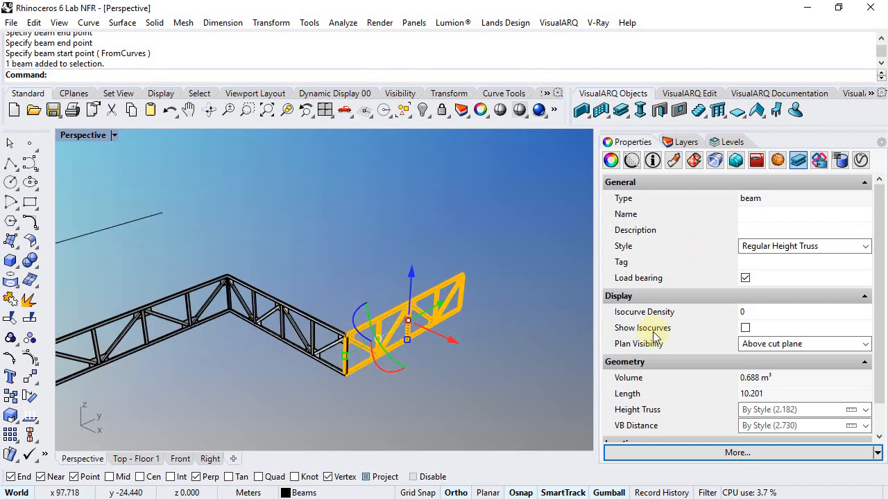
left_click(806, 414)
type("3.000")
key("Return")
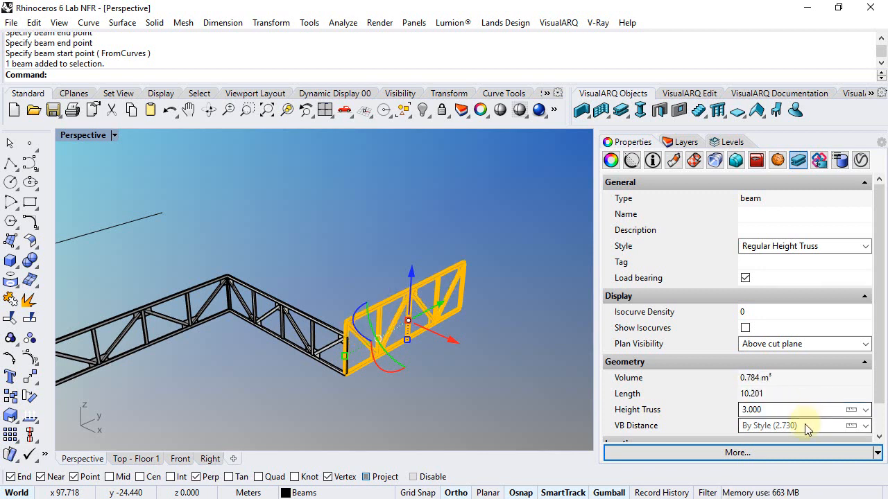
left_click(805, 424)
type("2")
key("Return")
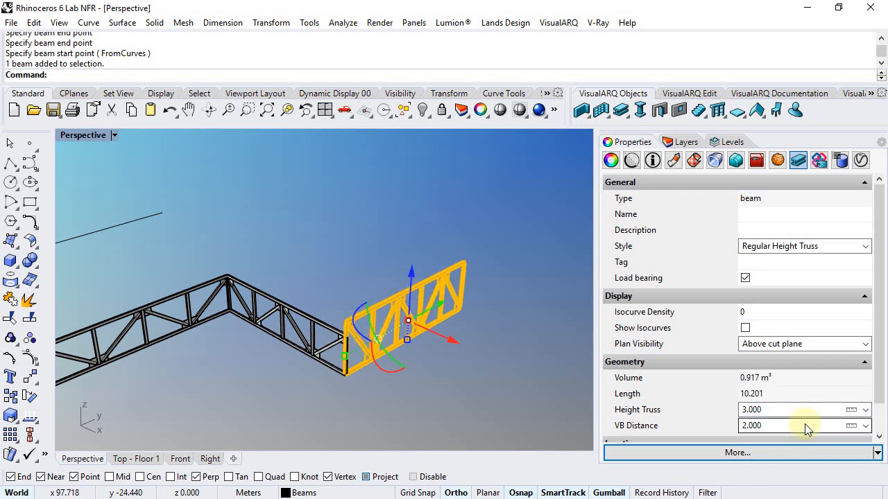
left_click(523, 372)
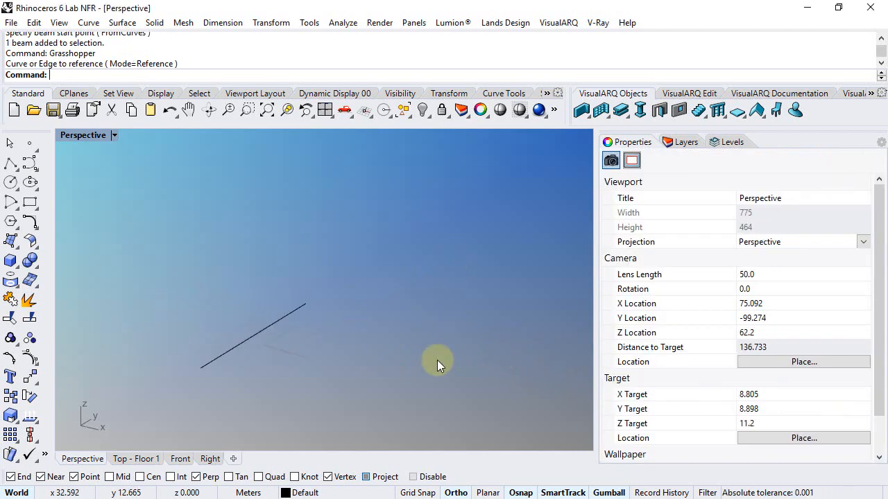
type("Grasshopper")
Step: Bring up Grasshopper and switch to the Beam array definition
key("Return")
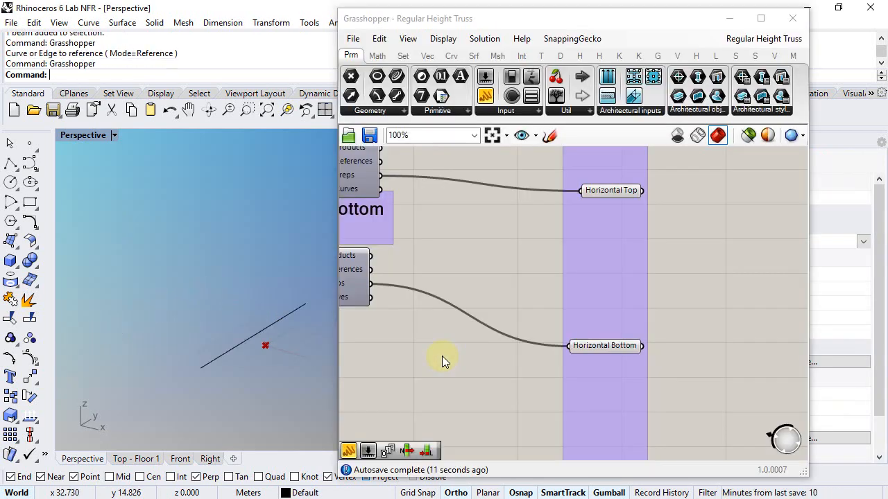
left_click(764, 38)
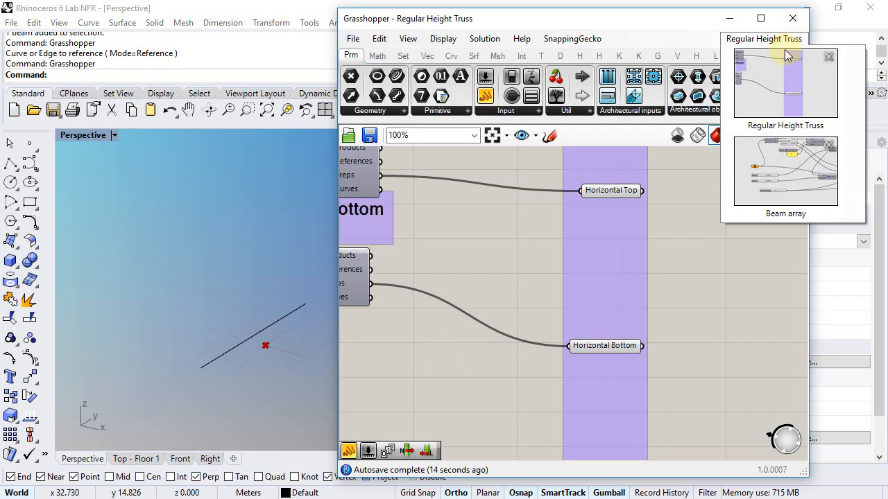
right_click_drag(461, 284, 496, 301)
mouse_move(233, 293)
right_mouse_down()
mouse_move(219, 284)
mouse_move(151, 292)
mouse_move(319, 288)
right_mouse_up()
Step: Start referencing one Rhino curve into the Curve input parameter
left_click(468, 294)
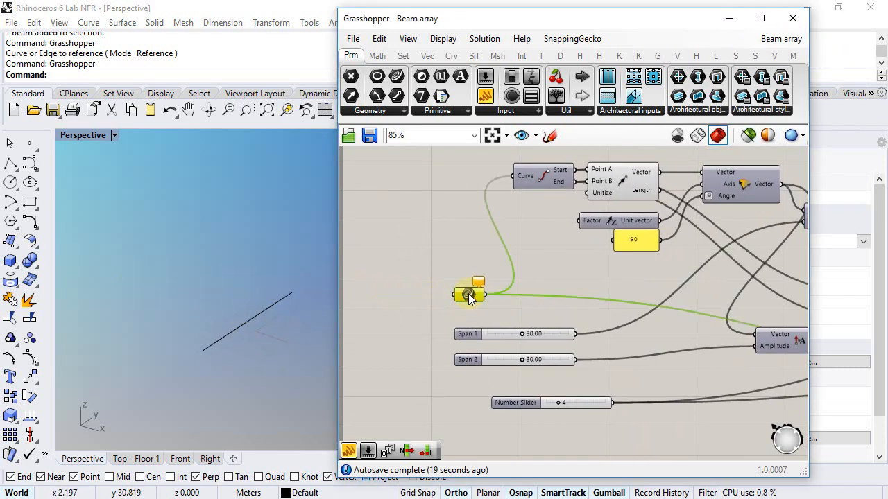
right_click(468, 293)
left_click(518, 390)
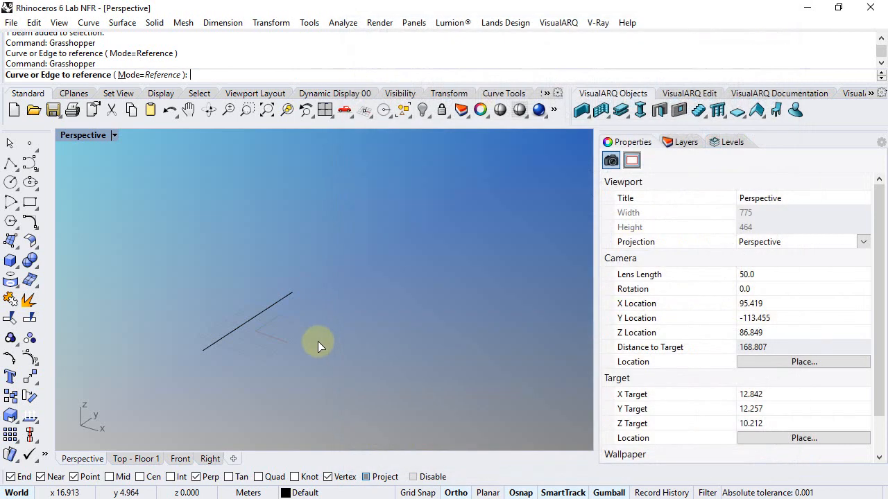
Step: Pick the Rhino line as base curve, widen Span 1 to 30.60 and raise the beam count to 7
left_click(249, 315)
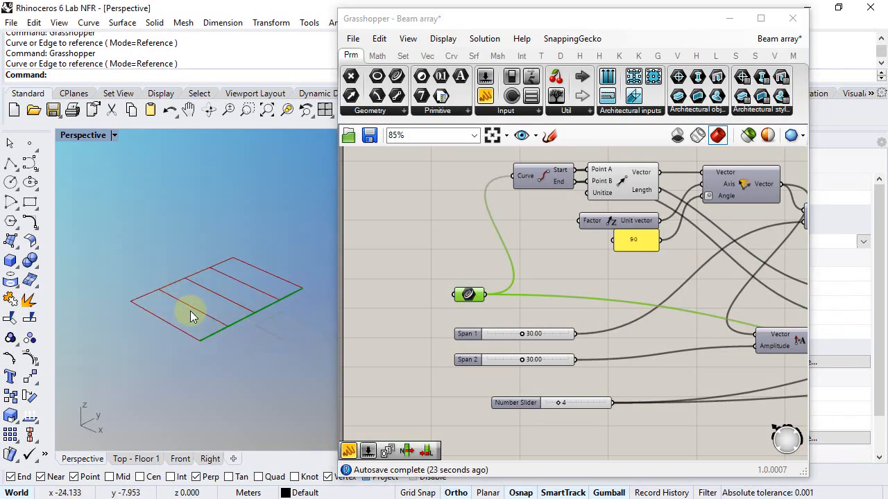
right_click_drag(241, 257, 232, 262)
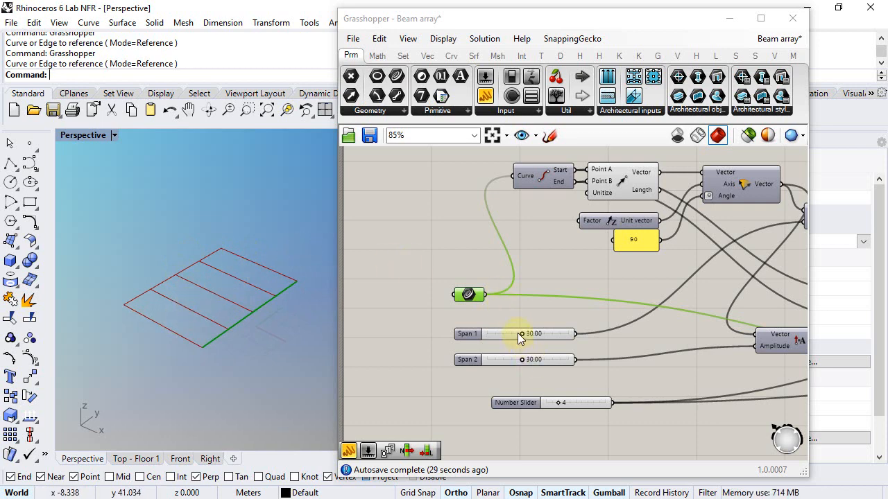
left_click_drag(522, 334, 527, 370)
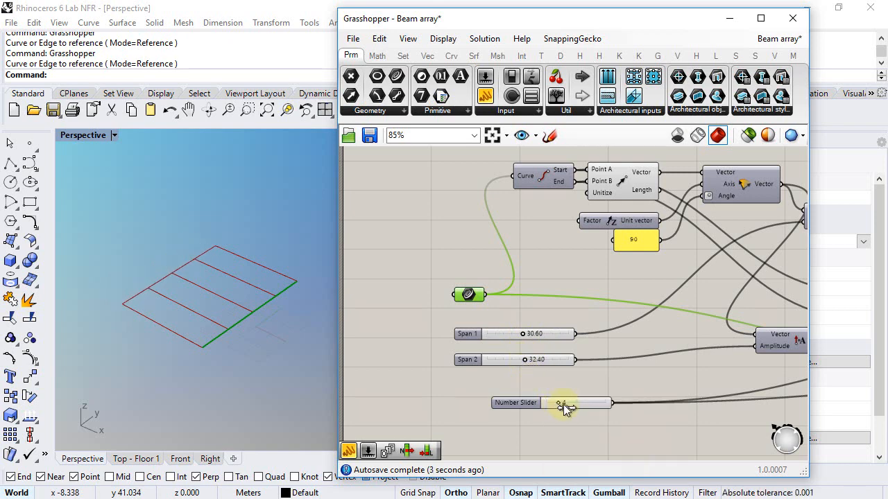
left_click_drag(563, 405, 567, 407)
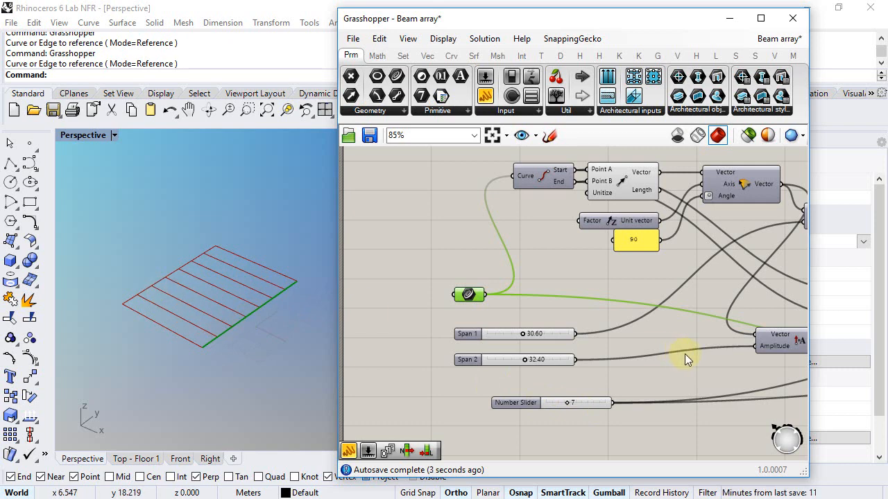
right_click_drag(701, 353, 528, 352)
Step: Inspect the Line and Beam components feeding the array on the canvas
right_click_drag(656, 348, 638, 344)
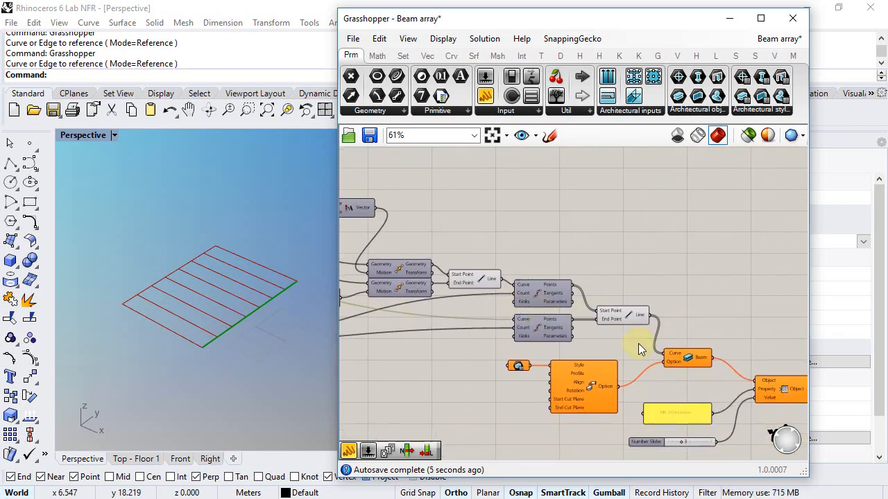
scroll(638, 343, "up", 3)
left_click_drag(669, 319, 670, 308)
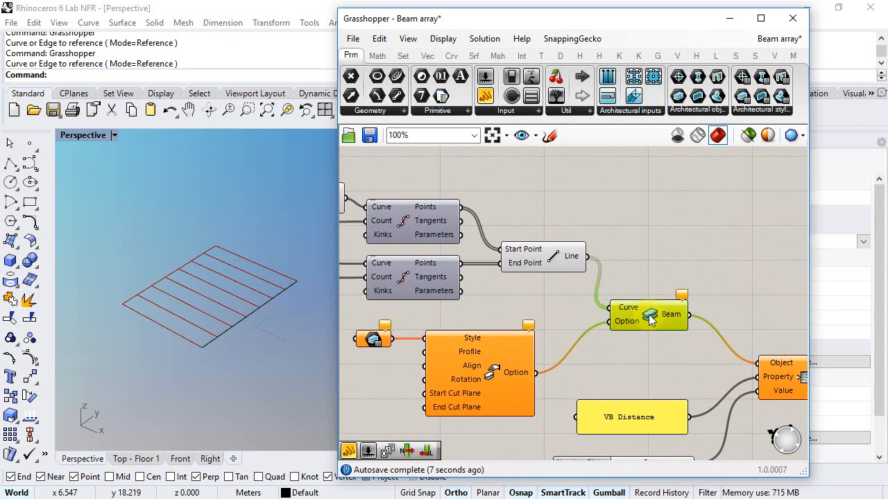
left_click(548, 251)
right_click_drag(570, 297, 620, 287)
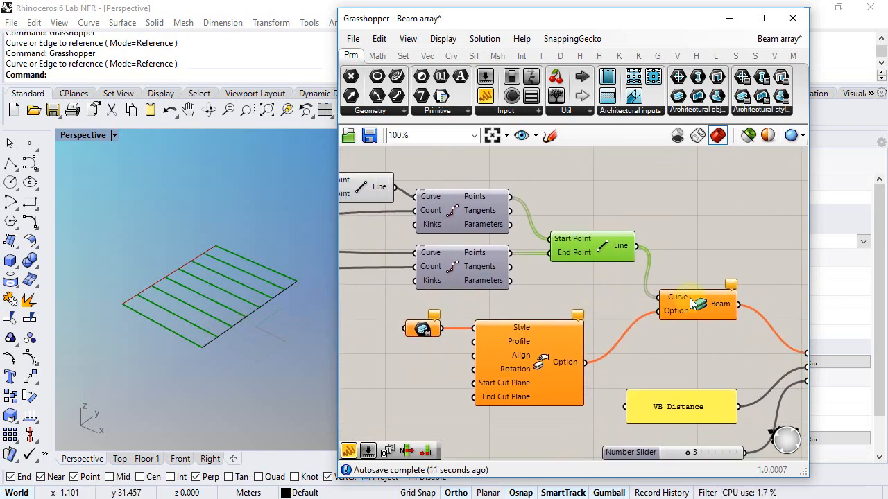
left_click(530, 300)
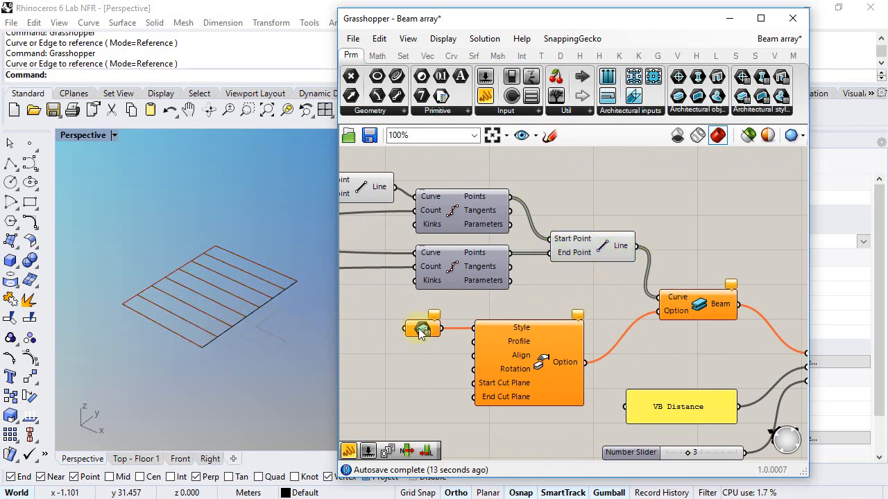
Step: Assign Regular Height Truss as the single style on the Beam Style parameter
left_click(423, 330)
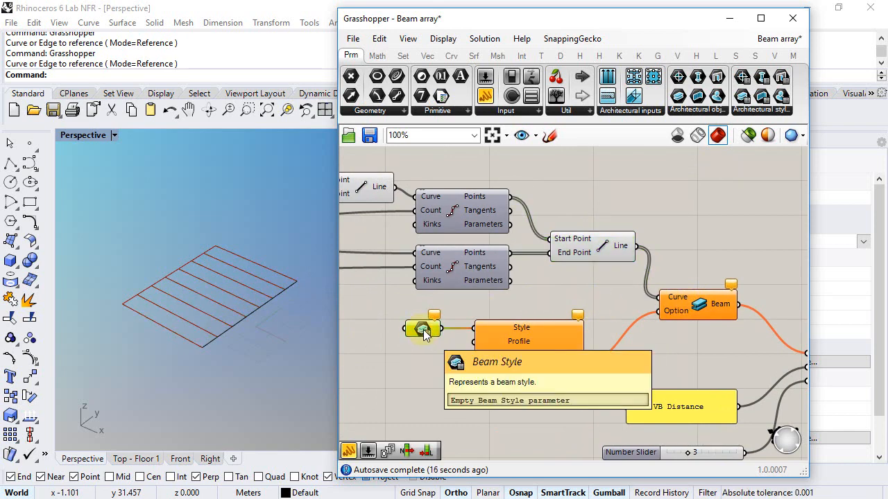
right_click(425, 333)
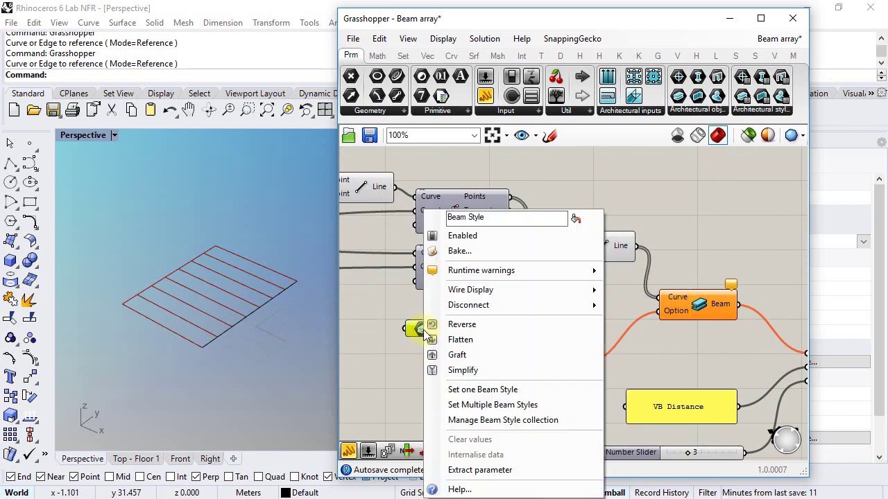
left_click(462, 387)
left_click_drag(566, 127, 564, 198)
left_click(378, 188)
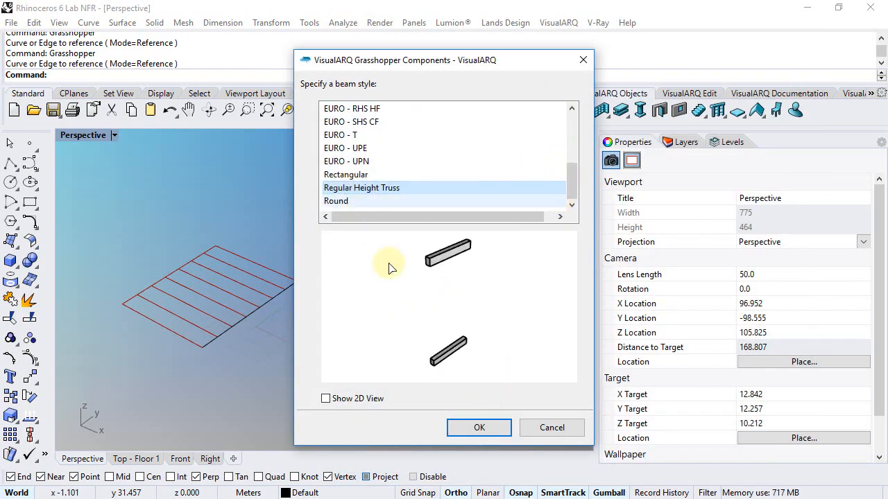
left_click(467, 427)
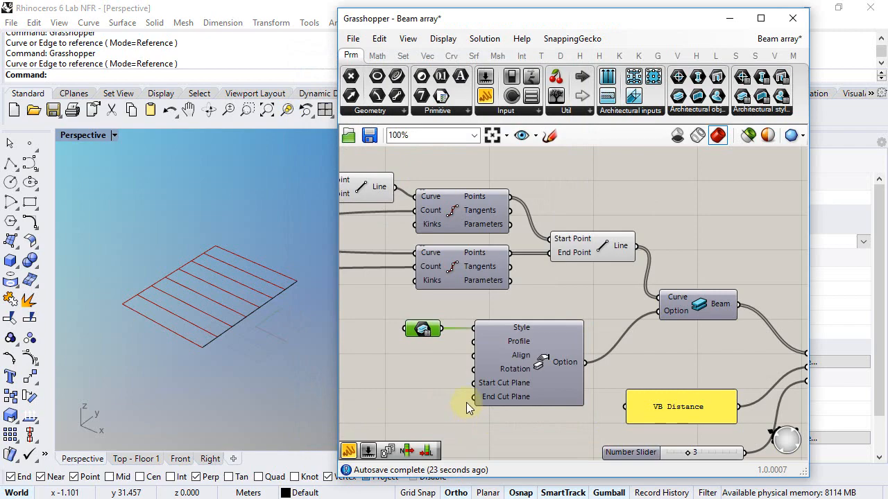
Step: Inspect the generated trusses in Rhino and select the VisualARQ Set Property component
mouse_move(276, 353)
right_mouse_down()
mouse_move(242, 320)
mouse_move(205, 340)
right_mouse_up()
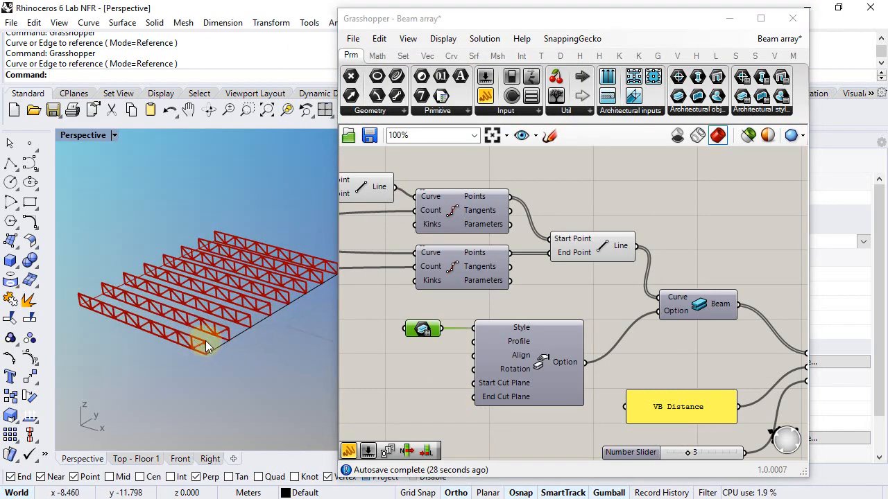
scroll(205, 341, "up", 2)
scroll(259, 328, "up", 2)
scroll(242, 340, "up", 3)
scroll(232, 334, "up", 2)
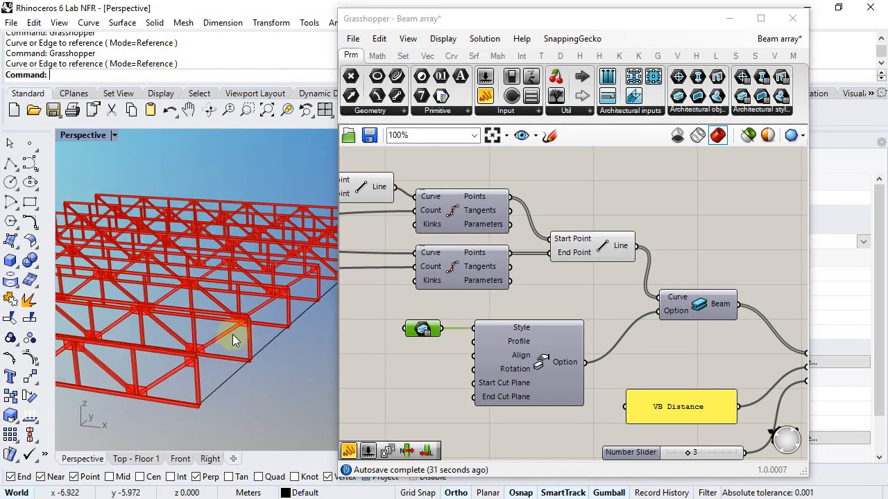
scroll(234, 339, "down", 2)
scroll(188, 318, "down", 1)
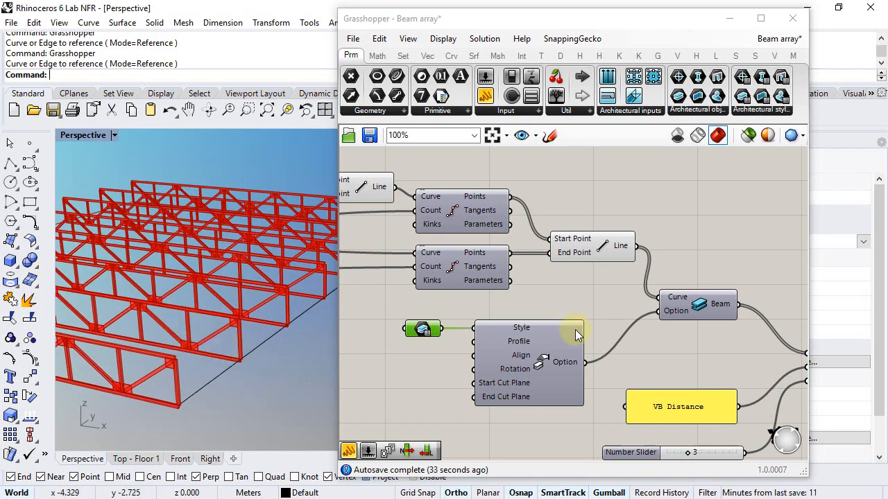
right_click_drag(691, 351, 515, 327)
left_click(672, 344)
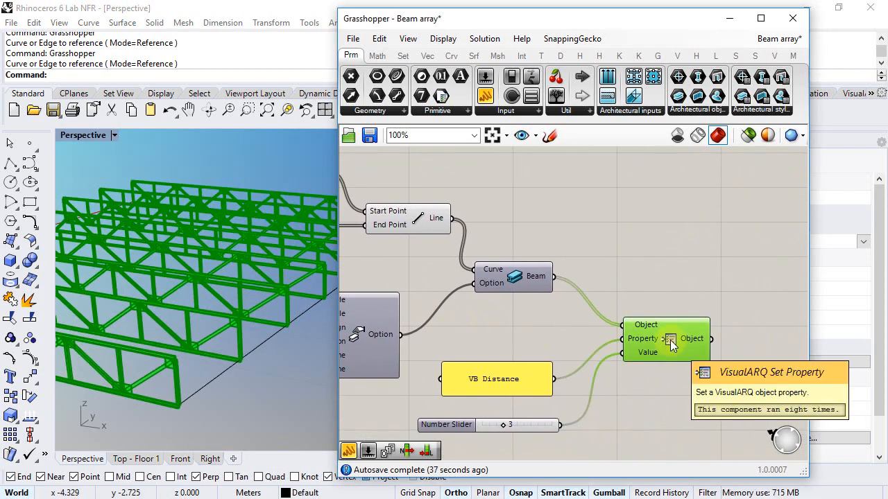
Step: Slide the VB Distance value to 5 and view the trusses with wider-spaced verticals
right_click_drag(575, 369, 611, 352)
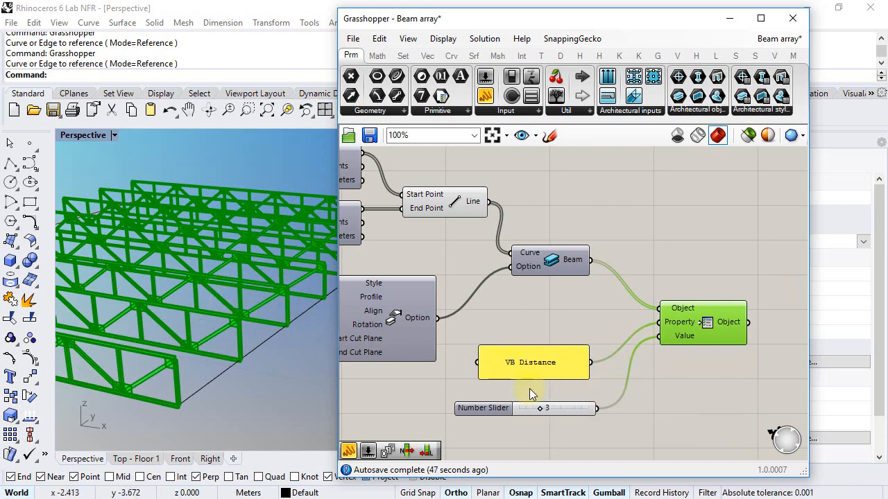
left_click(545, 409)
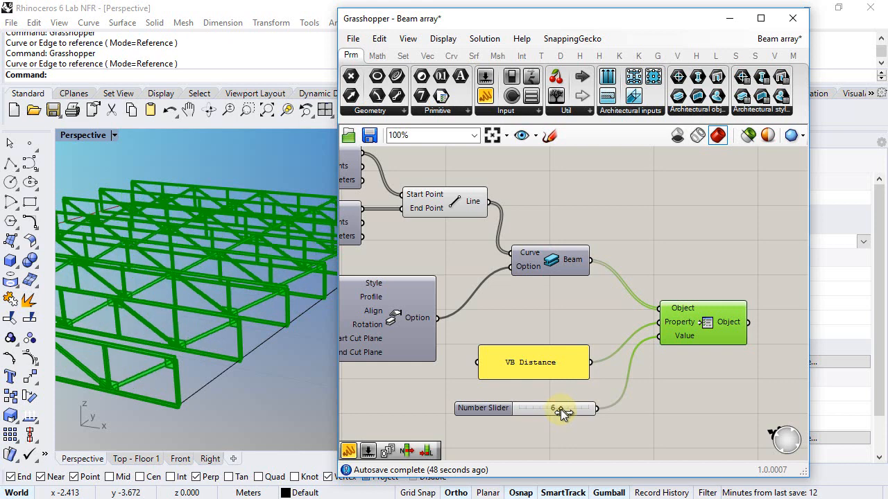
left_click_drag(560, 409, 551, 408)
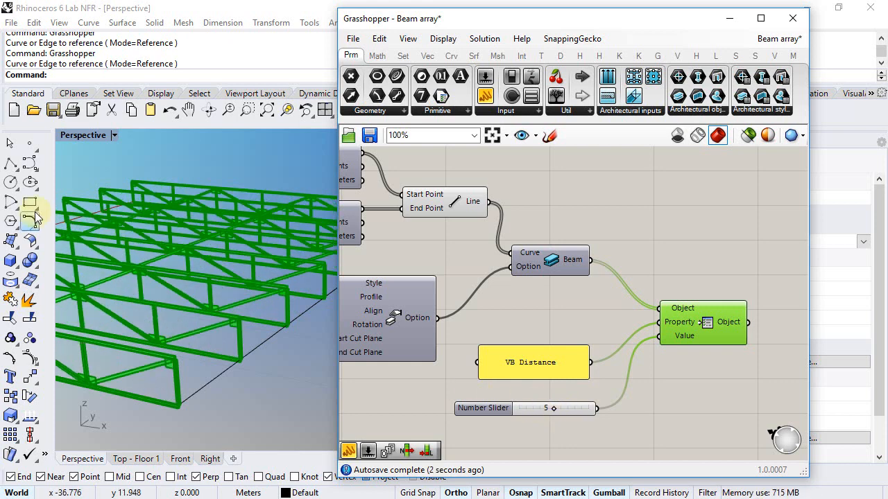
mouse_move(254, 288)
right_mouse_down()
mouse_move(240, 295)
mouse_move(325, 310)
right_mouse_up()
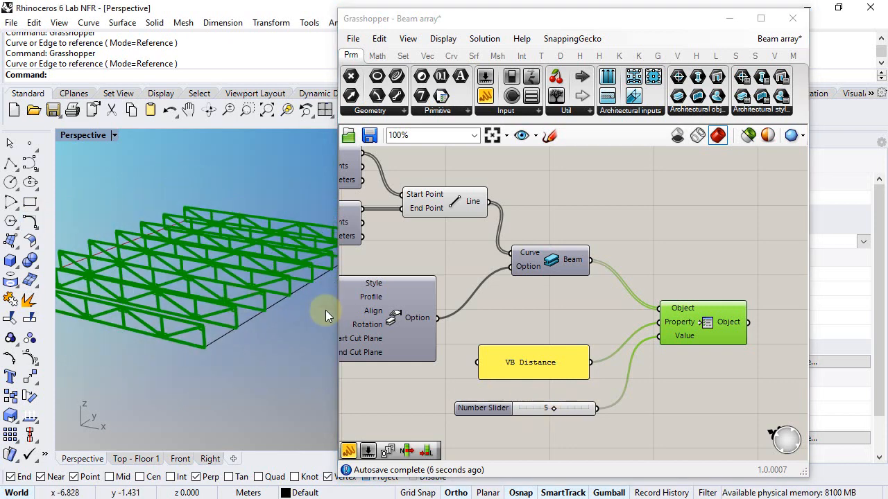
Step: Bake the seven truss beams into Rhino from the Set Property component's radial menu
middle_click(710, 324)
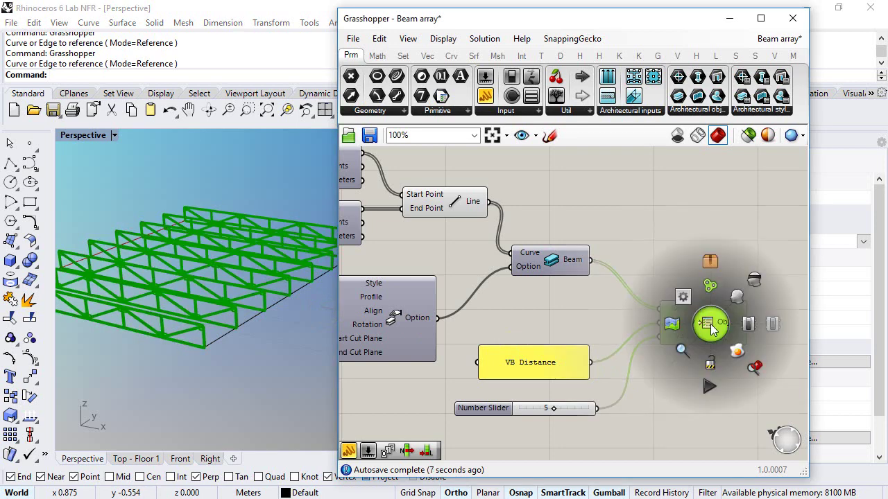
left_click(732, 363)
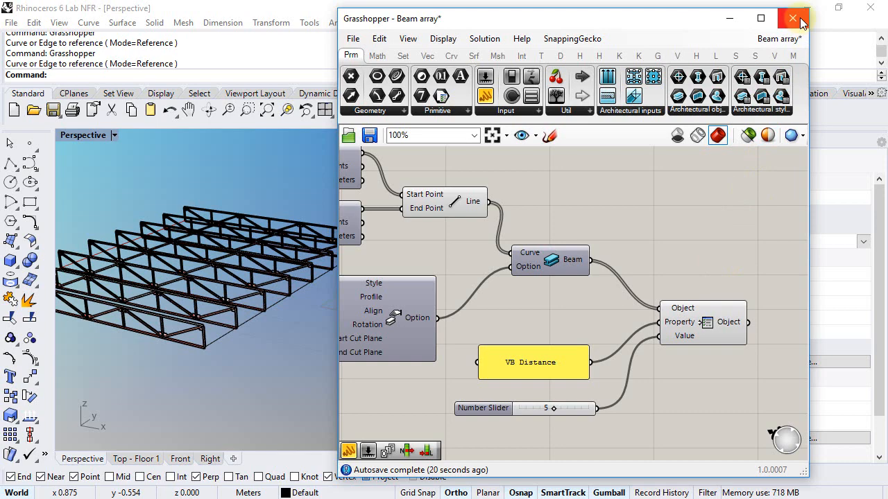